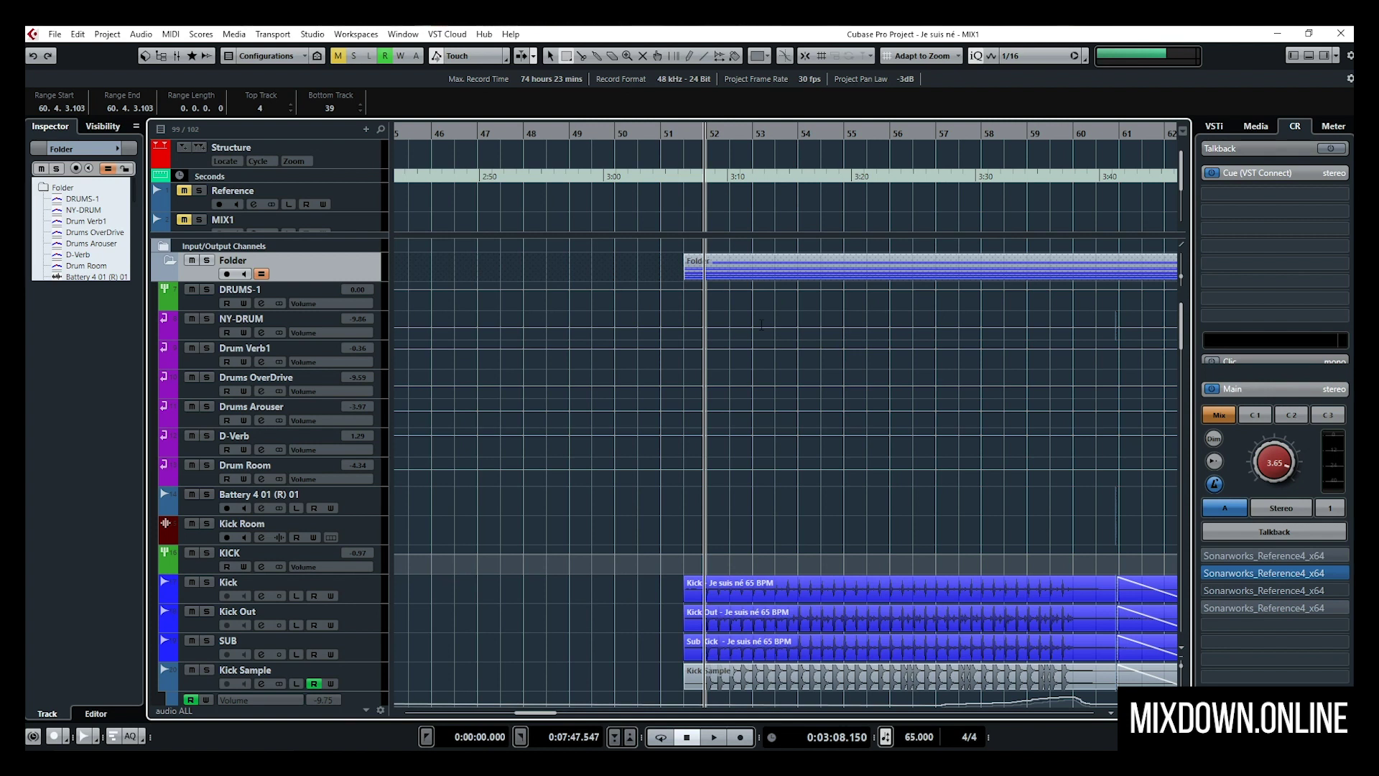
# Examine the tracks inside the open drum folder, from DRUMS-1 down to the kick and snare tracks, with Group Editing on.
pyautogui.scroll(-5, 770, 357)
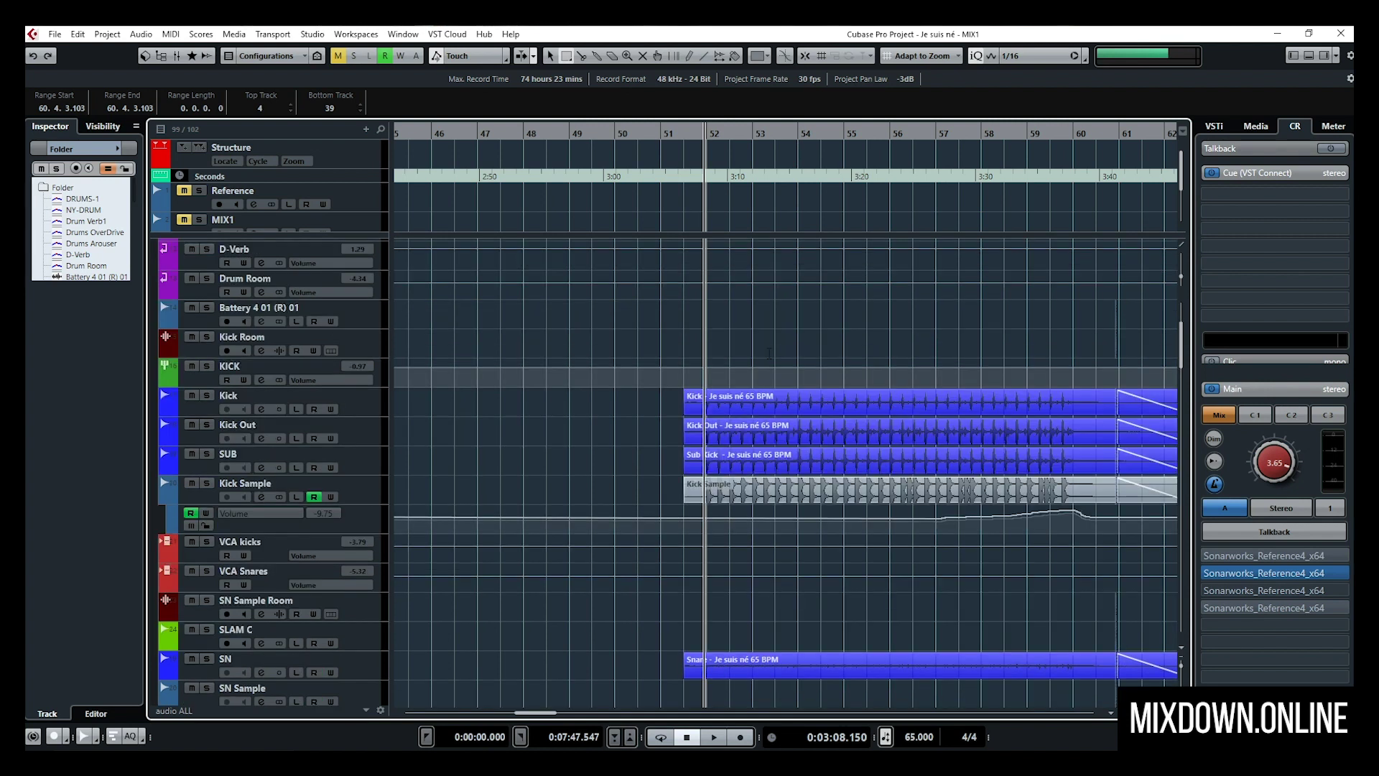
pyautogui.scroll(3, 769, 353)
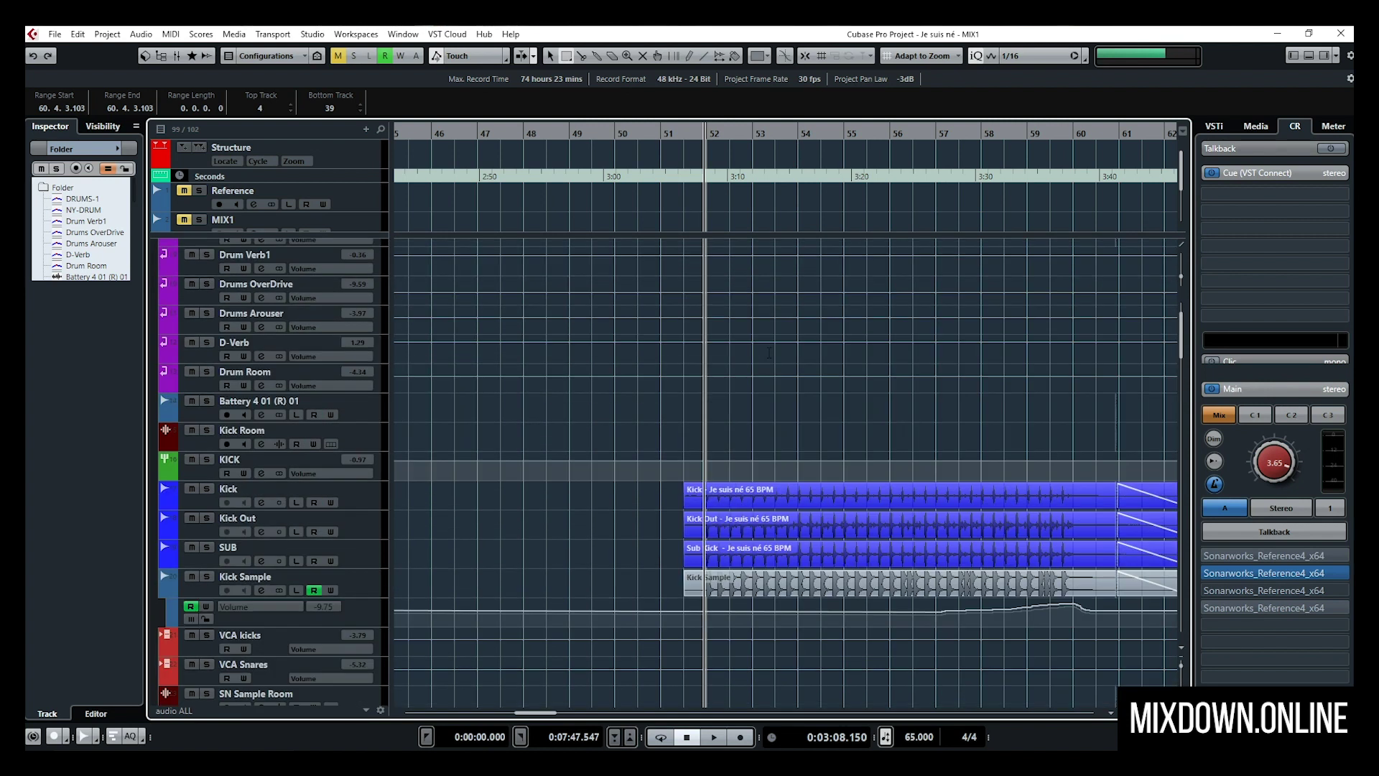
pyautogui.scroll(2, 769, 353)
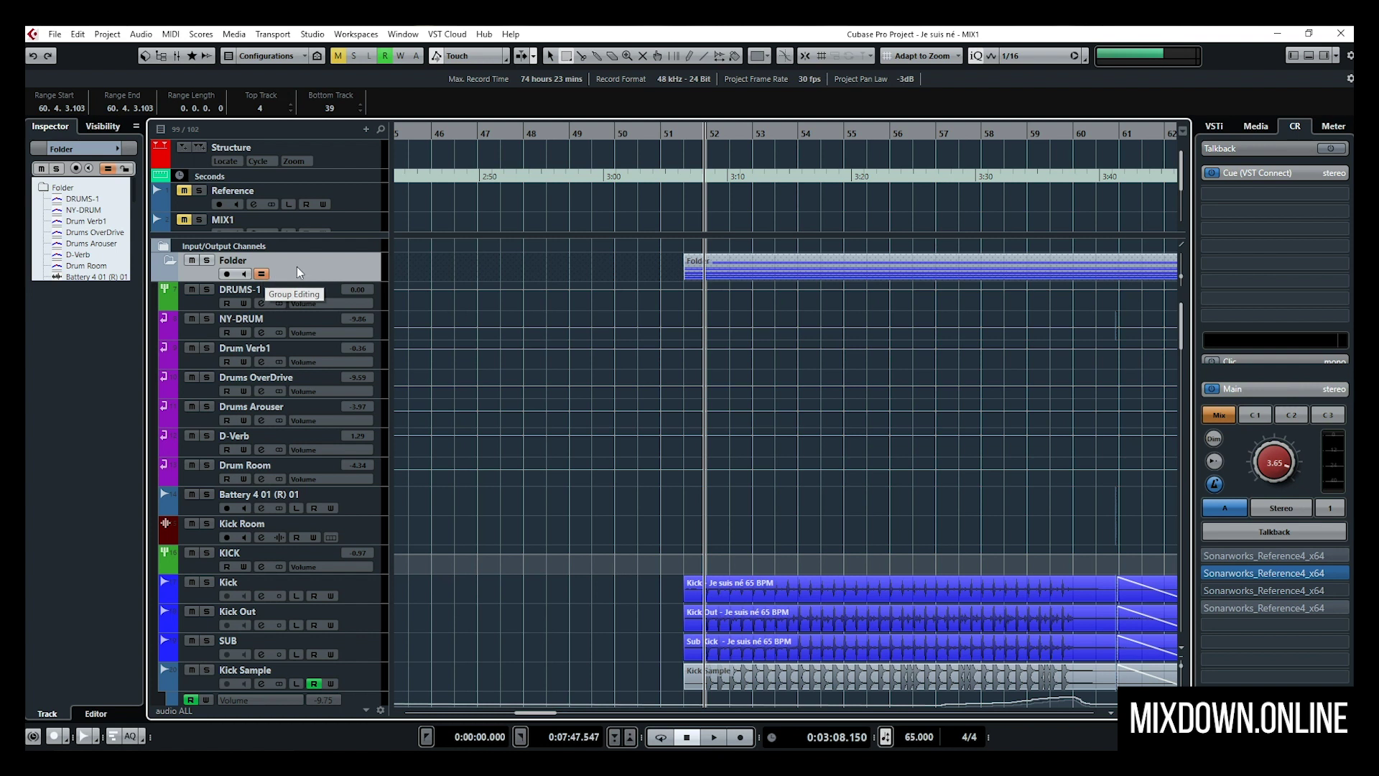
pyautogui.click(165, 262)
pyautogui.click(164, 262)
pyautogui.scroll(-5, 421, 280)
pyautogui.scroll(5, 296, 270)
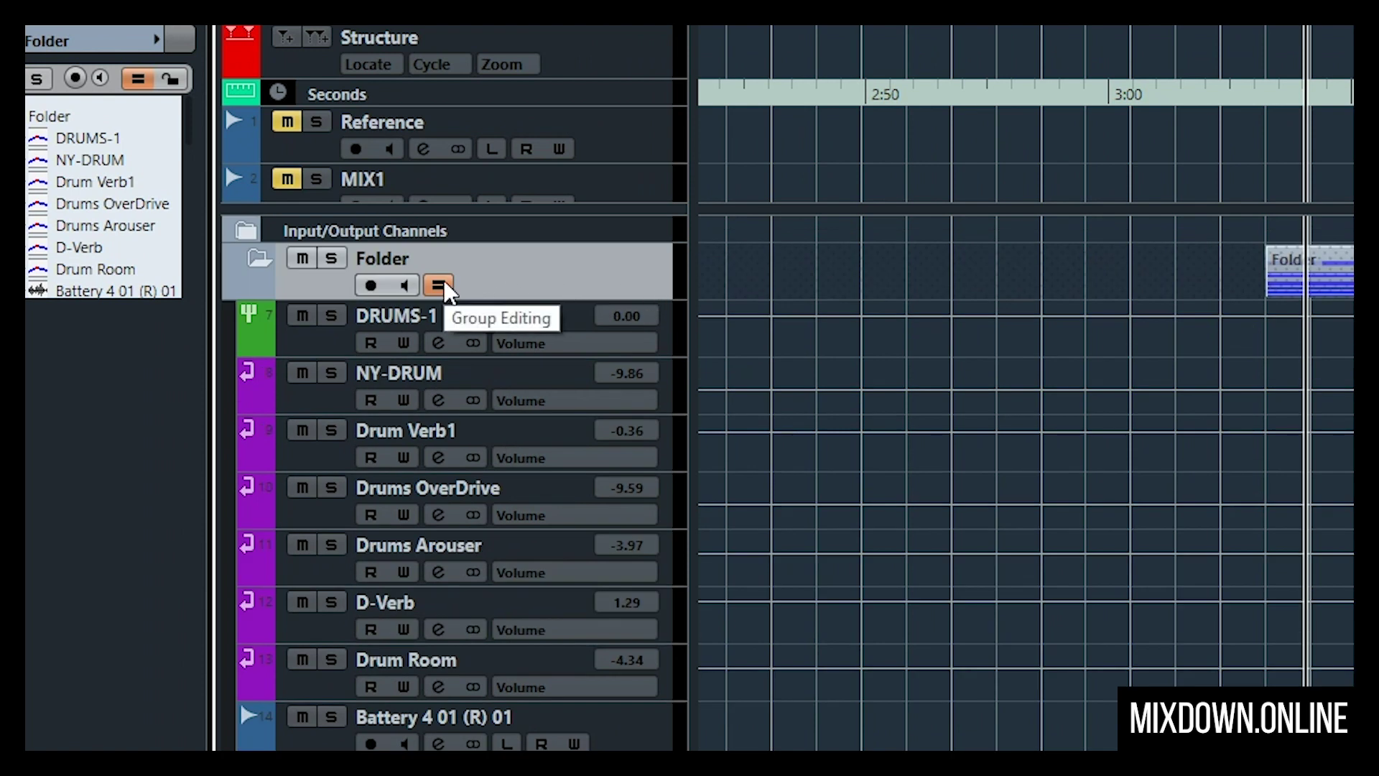
pyautogui.scroll(-5, 447, 290)
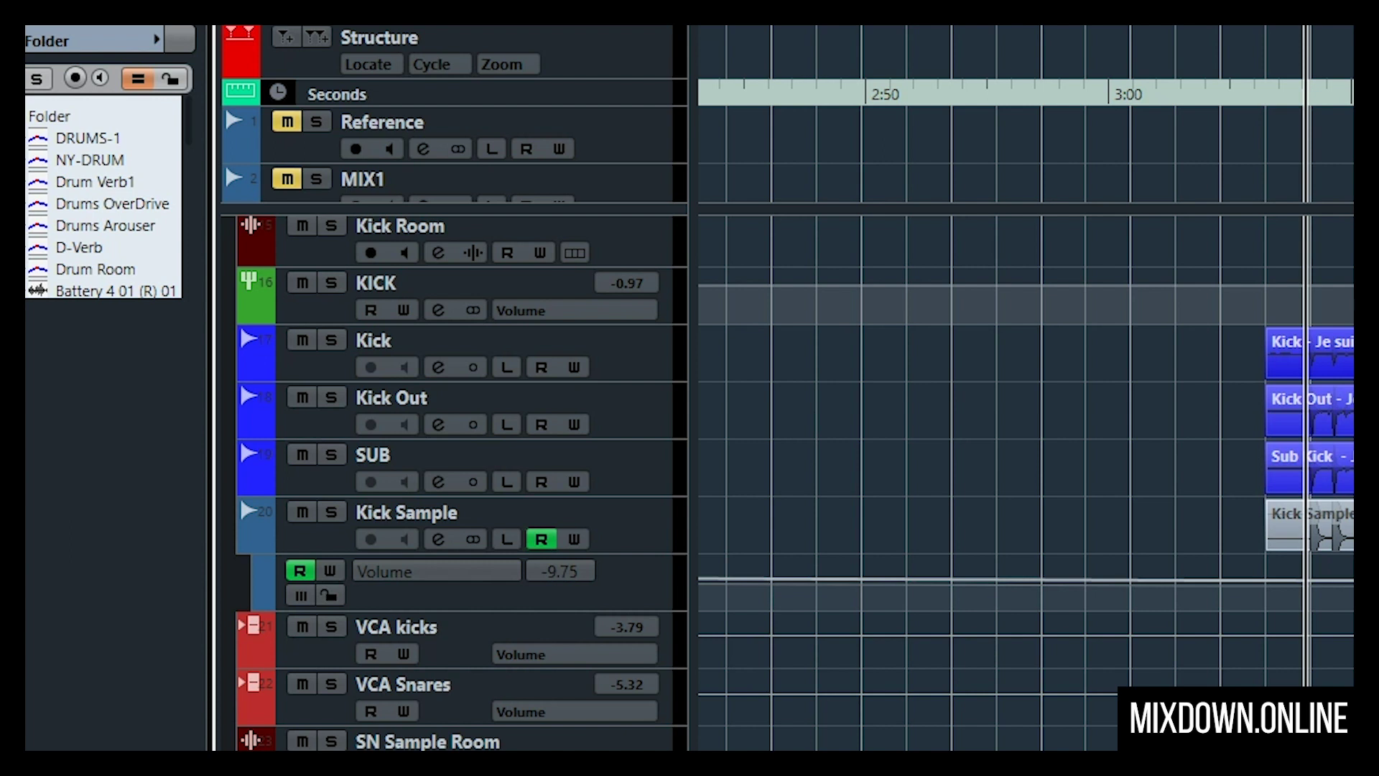
pyautogui.scroll(8, 1325, 561)
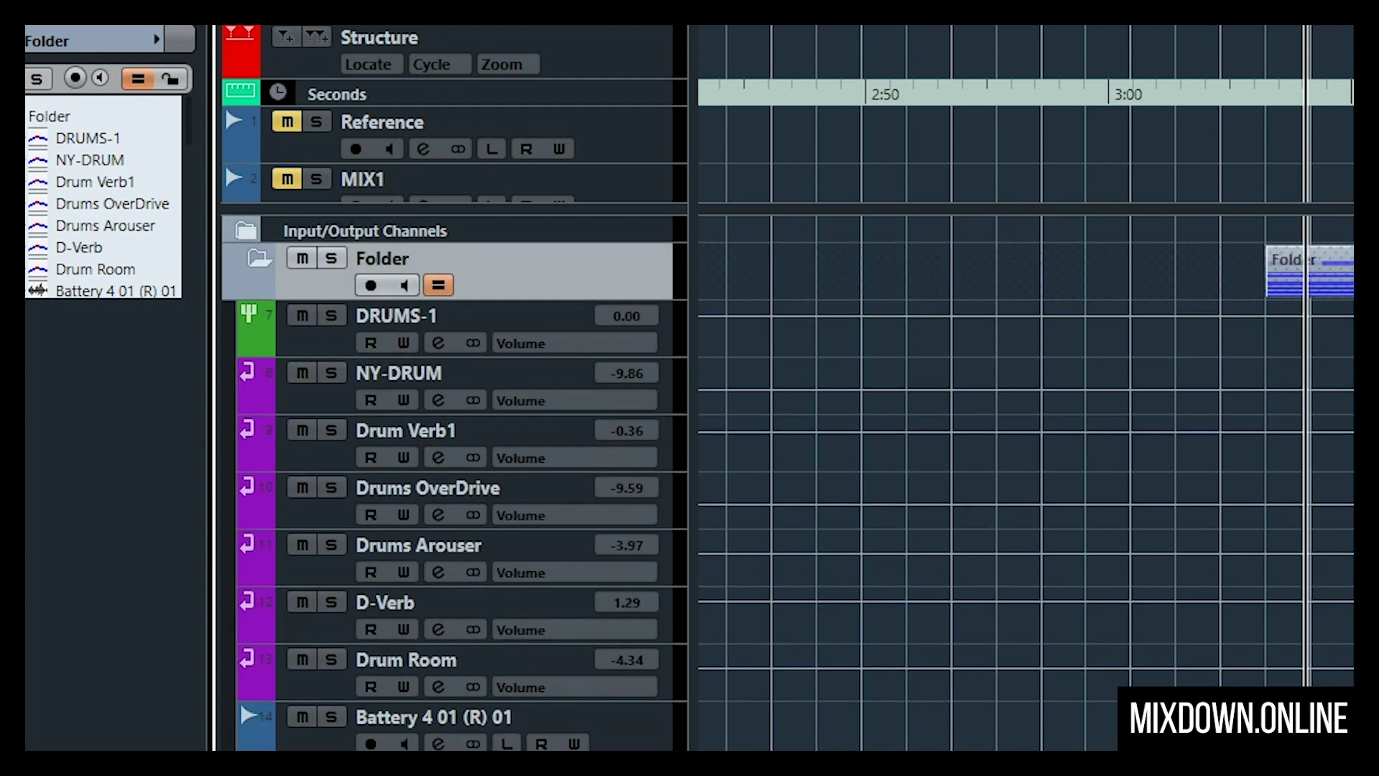
pyautogui.scroll(-5, 1325, 560)
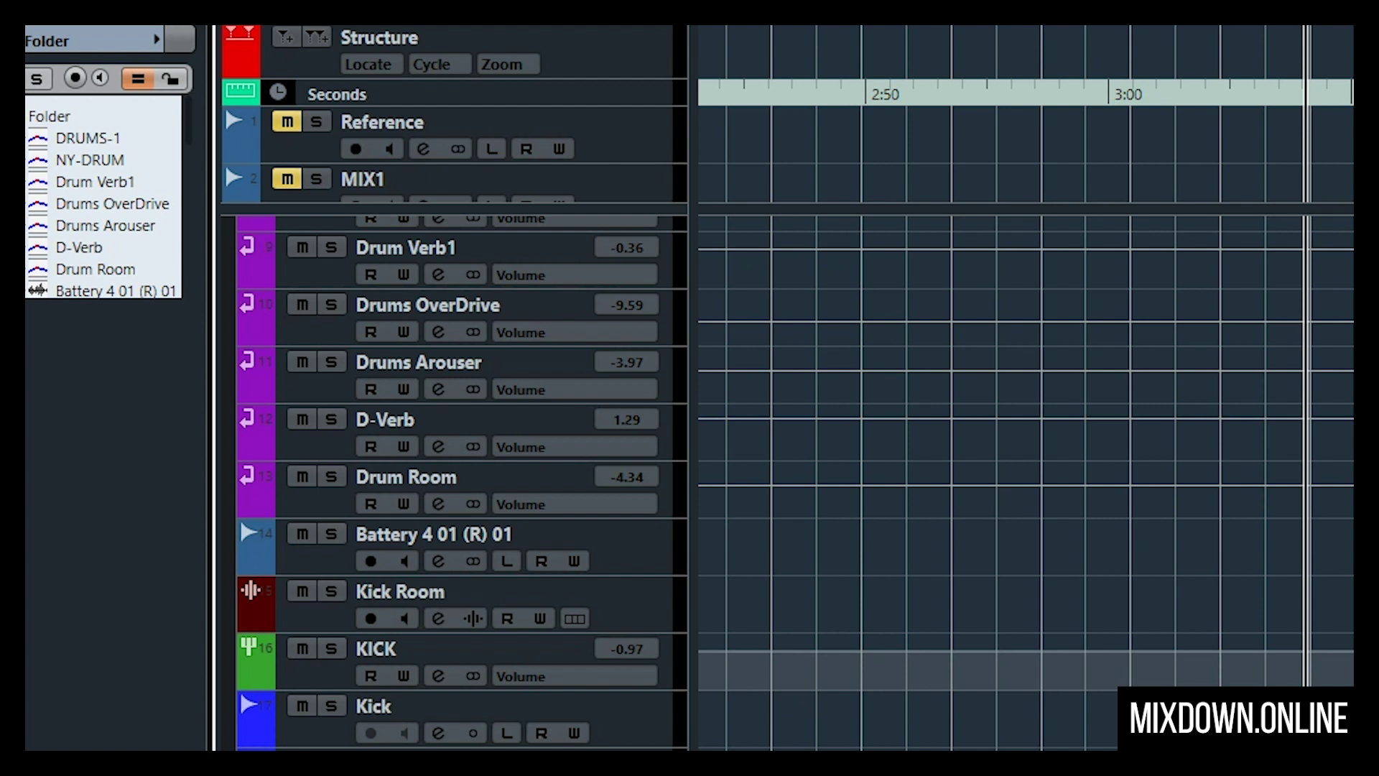
pyautogui.scroll(3, 454, 481)
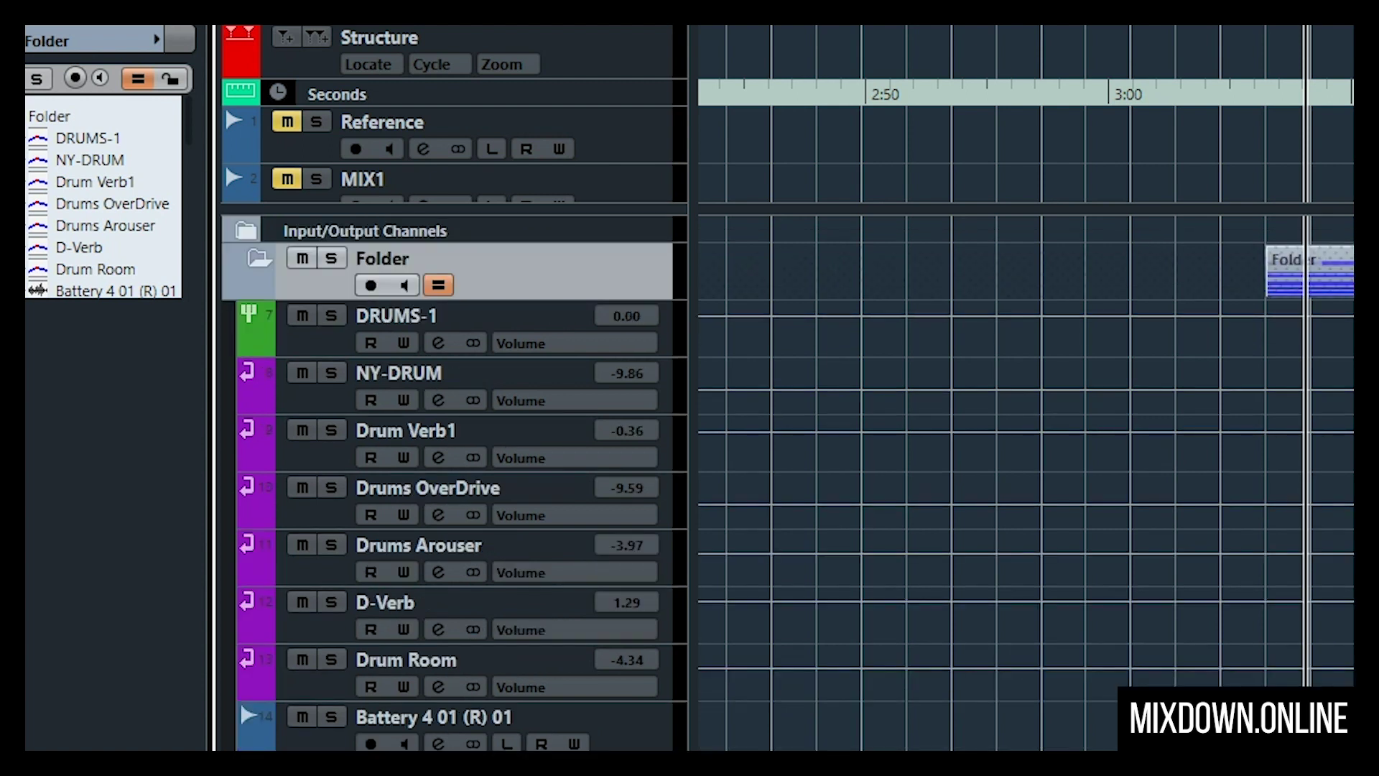
# Inspect the gap cut through all grouped drum tracks around bars 52 to 54, and undo the deletion.
pyautogui.scroll(-3, 226, 164)
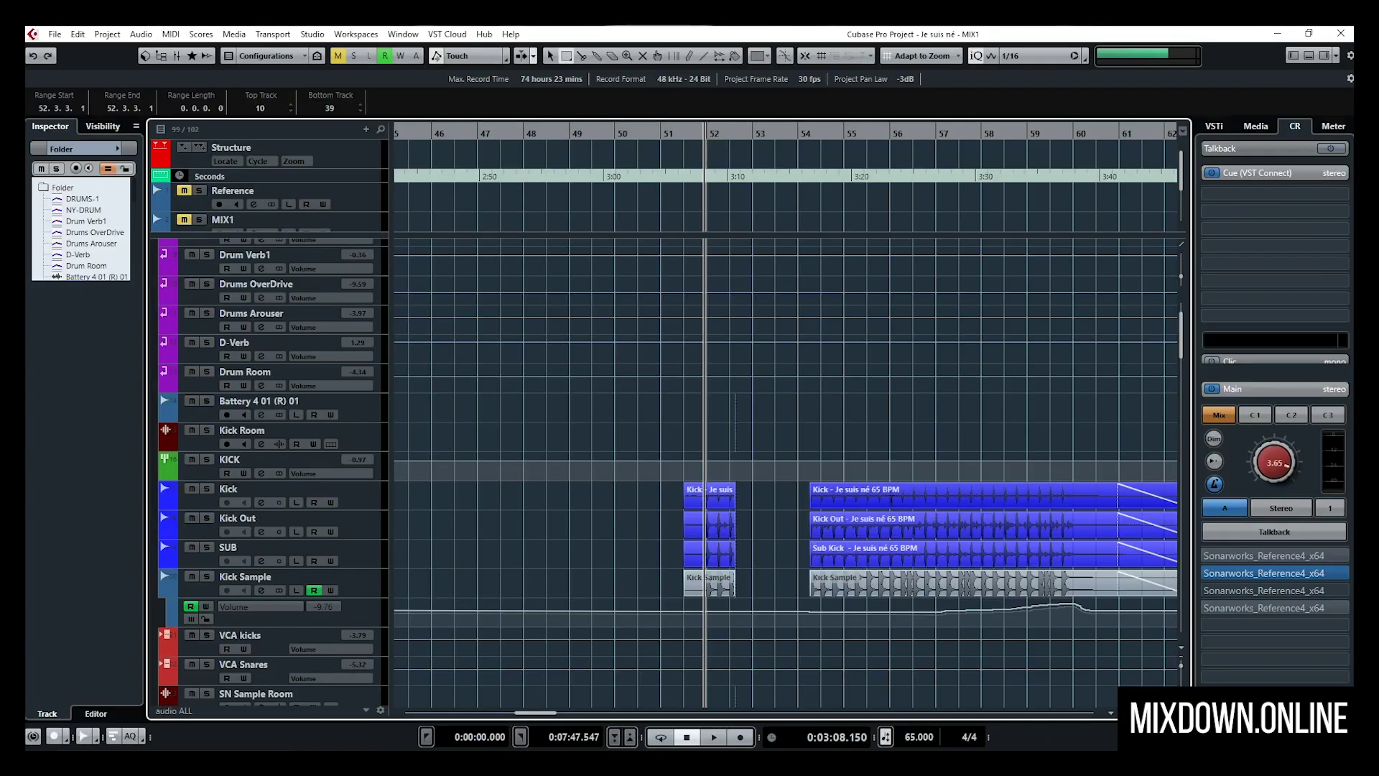
pyautogui.scroll(-15, 787, 474)
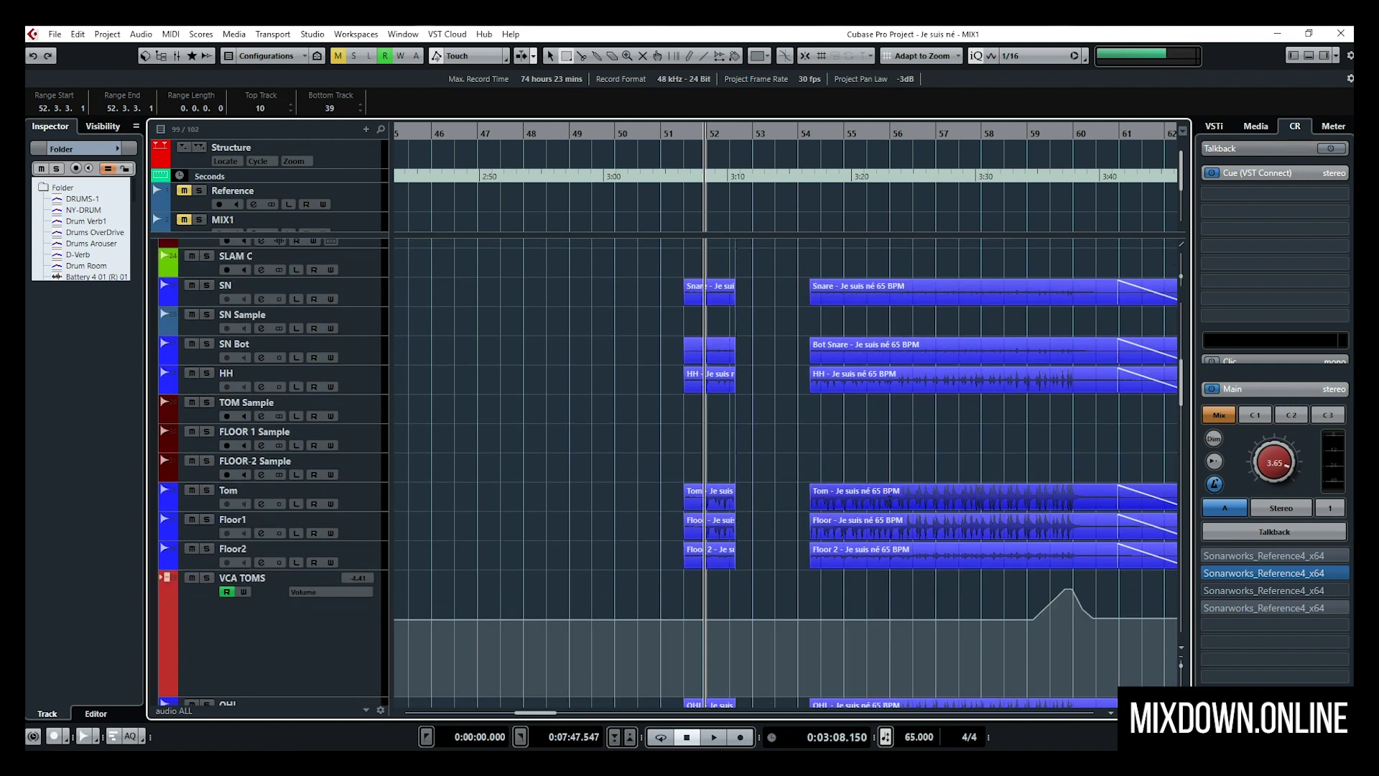
pyautogui.scroll(15, 890, 502)
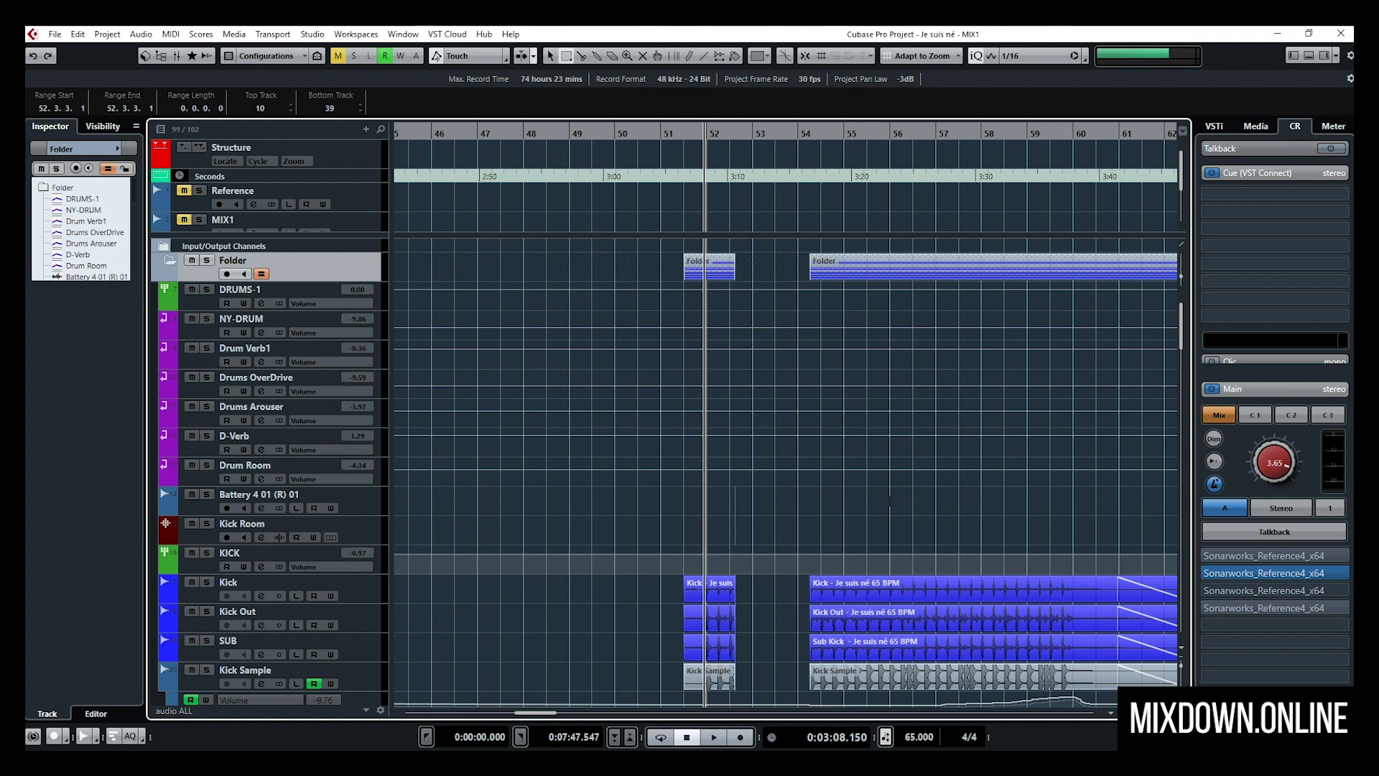
pyautogui.hotkey('ctrl', 'z')
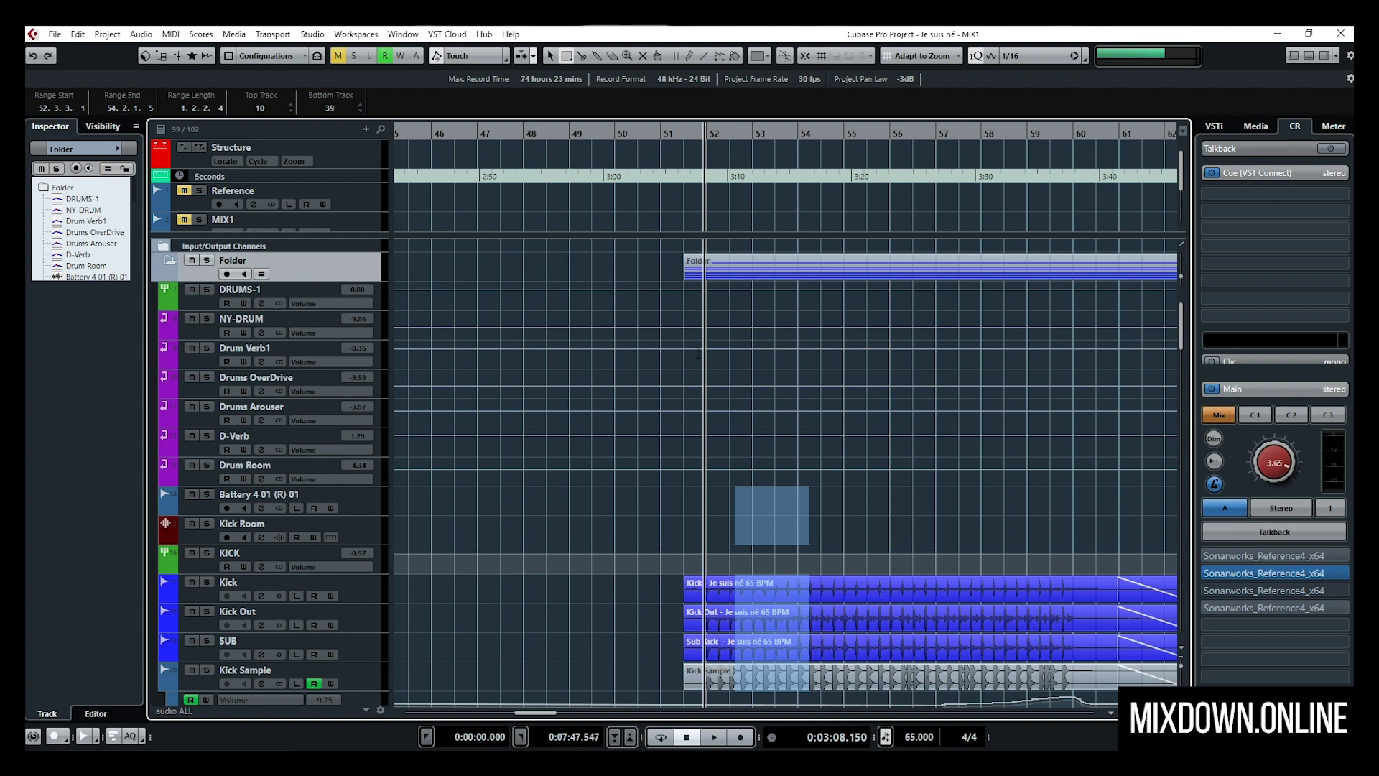
# Shift the start of the Kick Sample clip on its own, with the folder's Group Editing off.
pyautogui.scroll(-5, 698, 354)
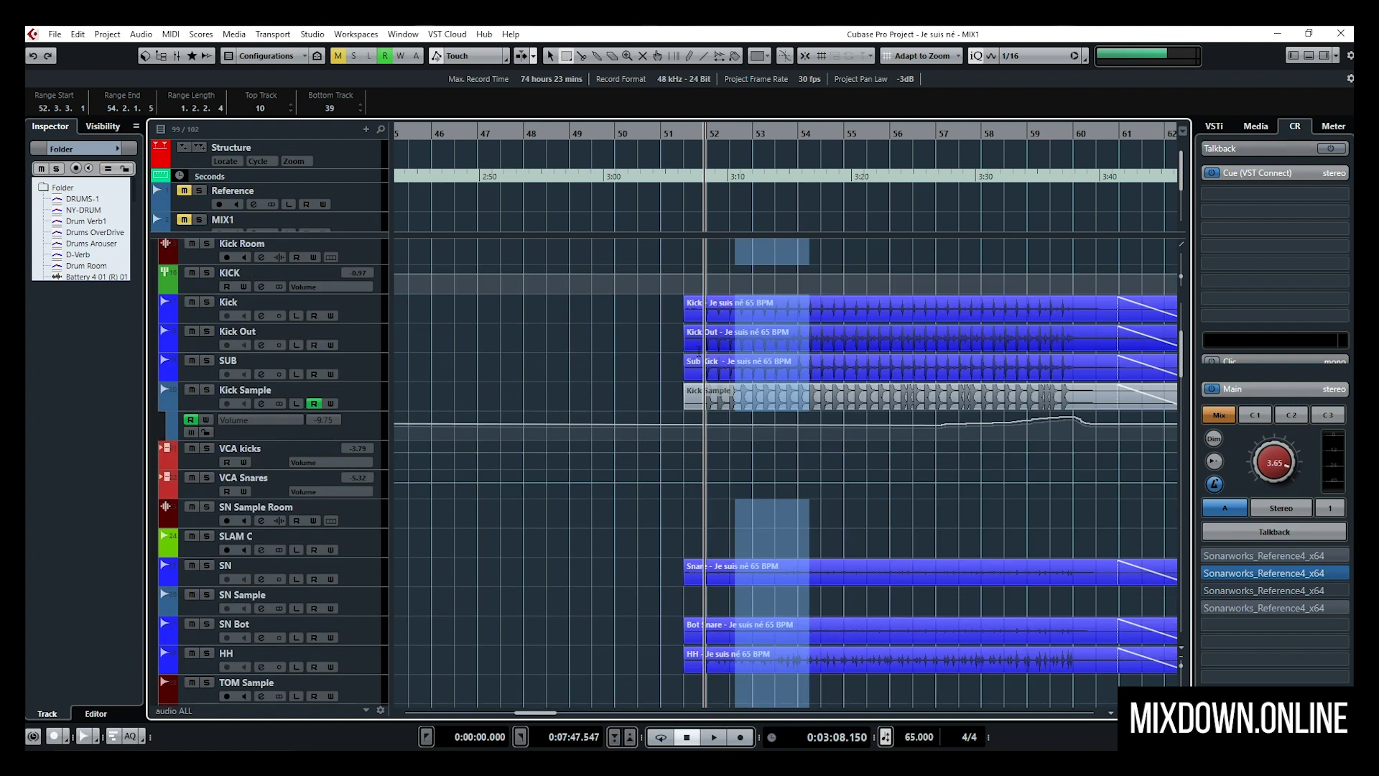
pyautogui.moveTo(691, 404); pyautogui.dragTo(676, 407)
pyautogui.click(675, 403)
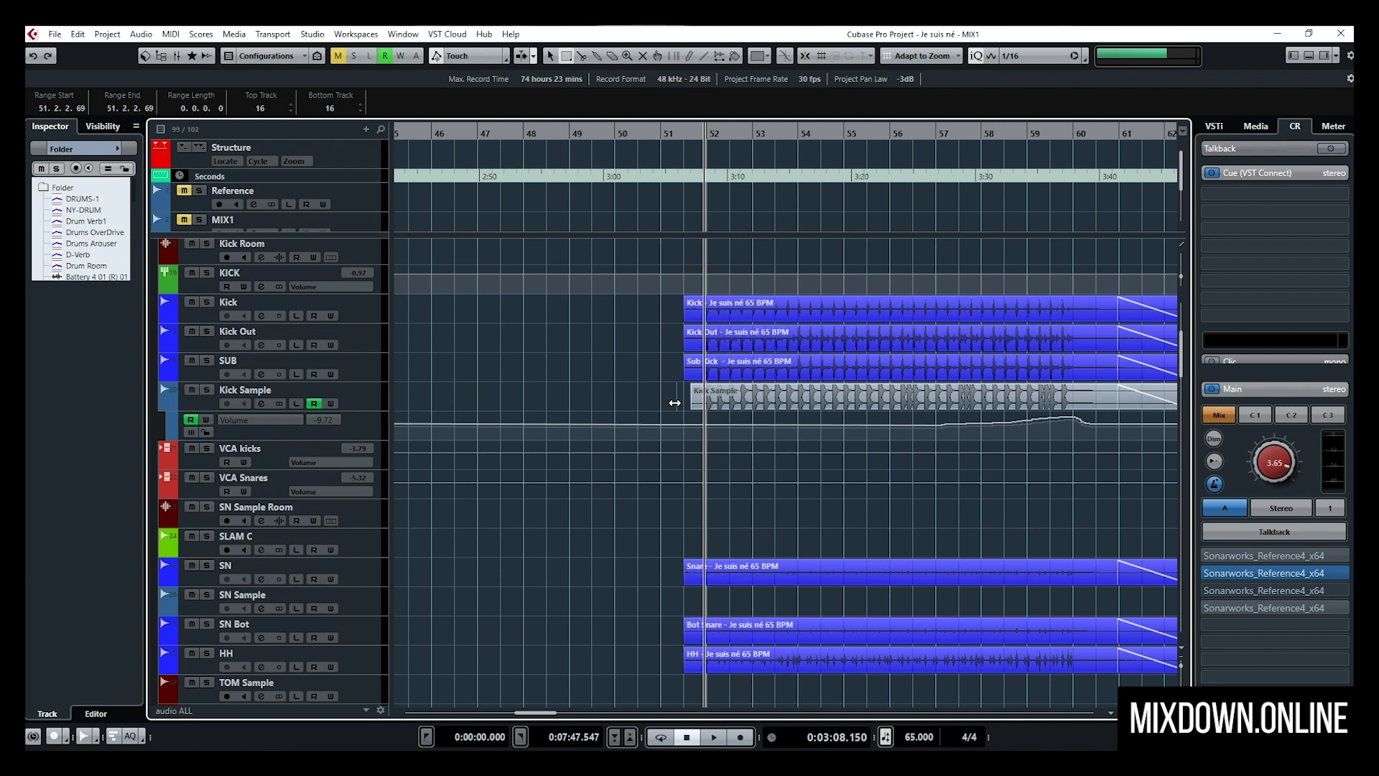
# Turn Group Editing back on for the drum folder and look over its tracks.
pyautogui.scroll(5, 675, 403)
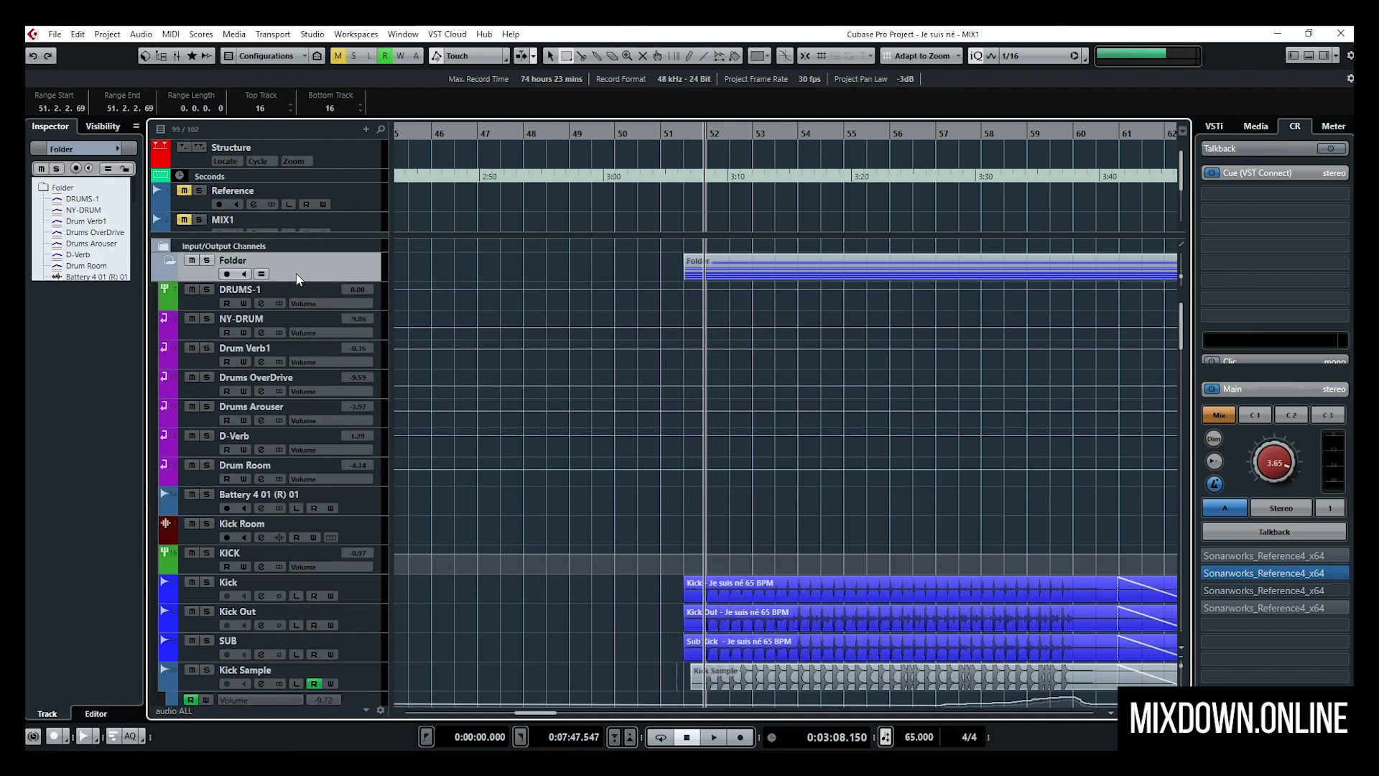
pyautogui.click(263, 274)
pyautogui.scroll(-3, 948, 422)
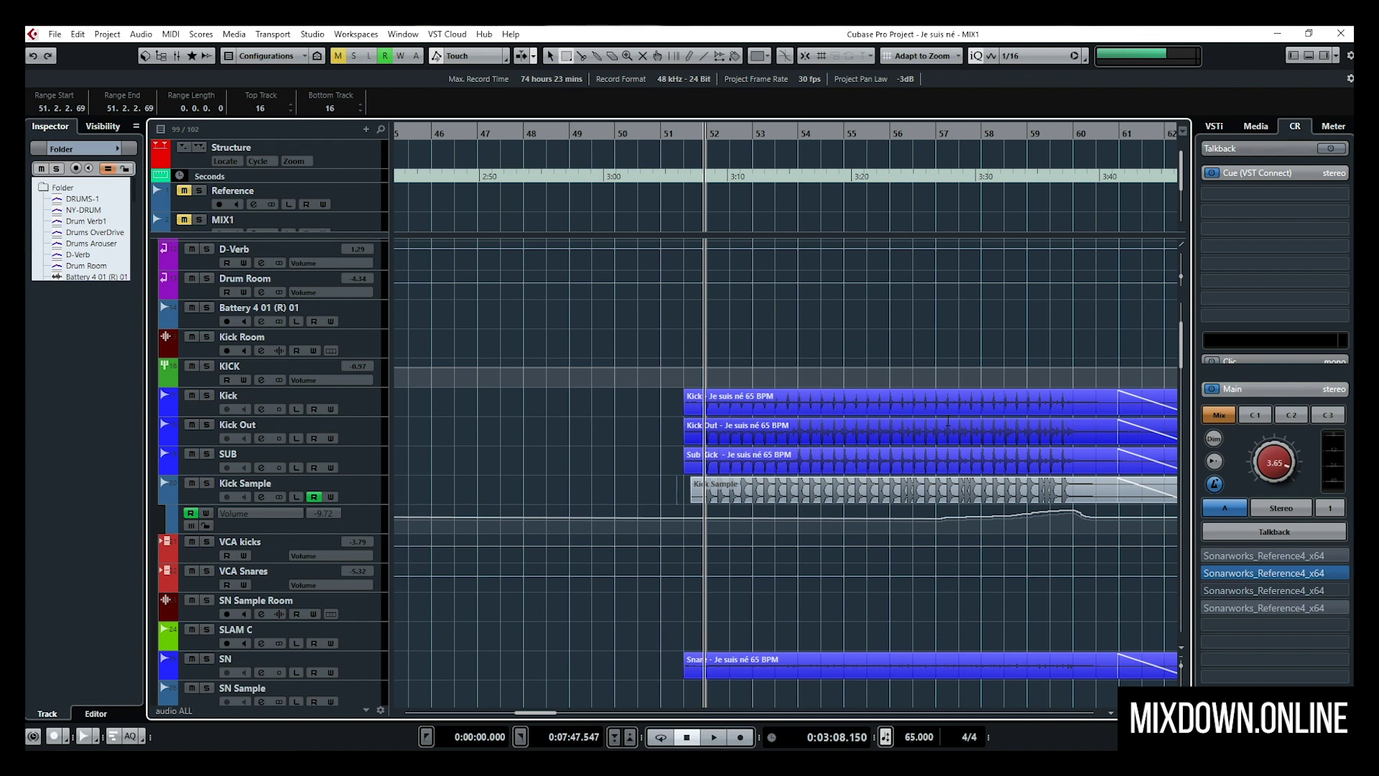
pyautogui.scroll(3, 949, 422)
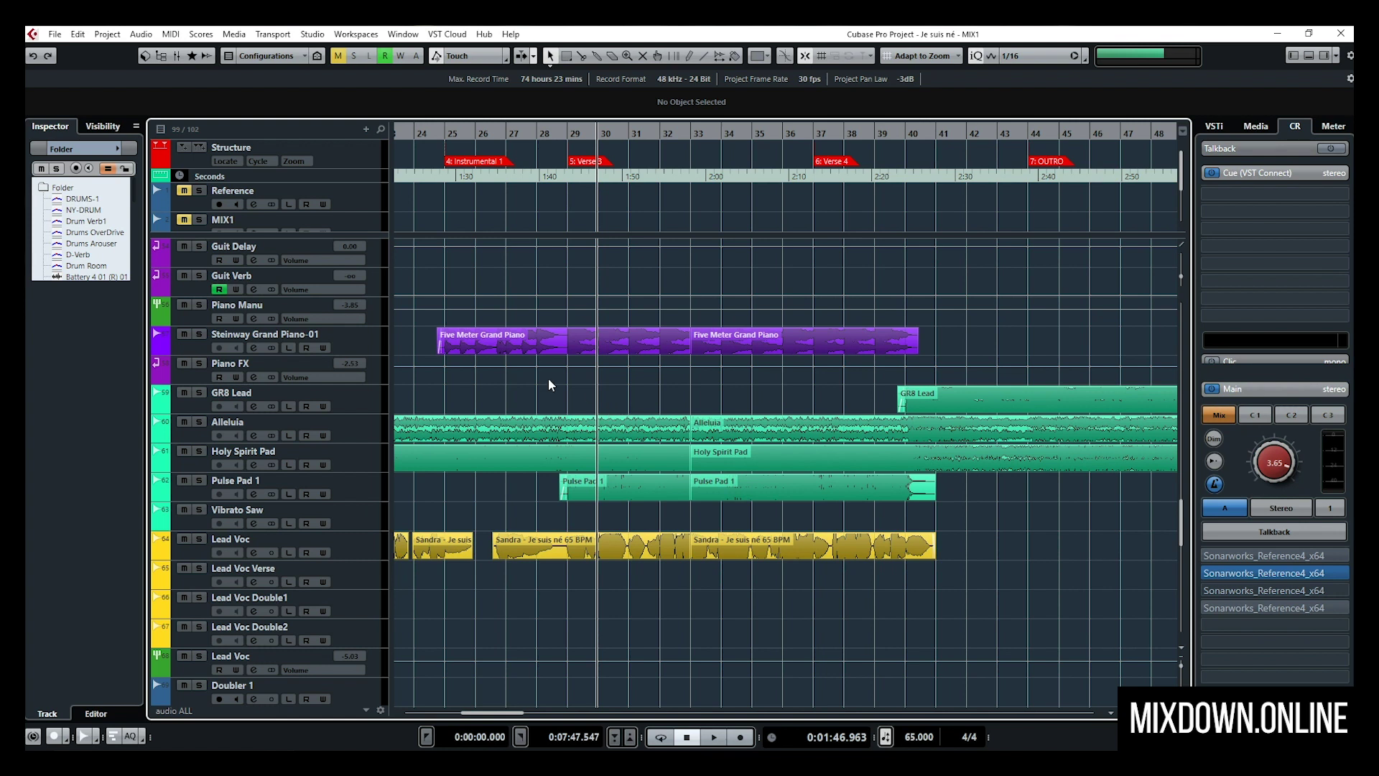
# Open the channel settings of the Lead Voc audio track and activate its V-Verb Plate send.
pyautogui.scroll(-3, 450, 577)
pyautogui.click(361, 452)
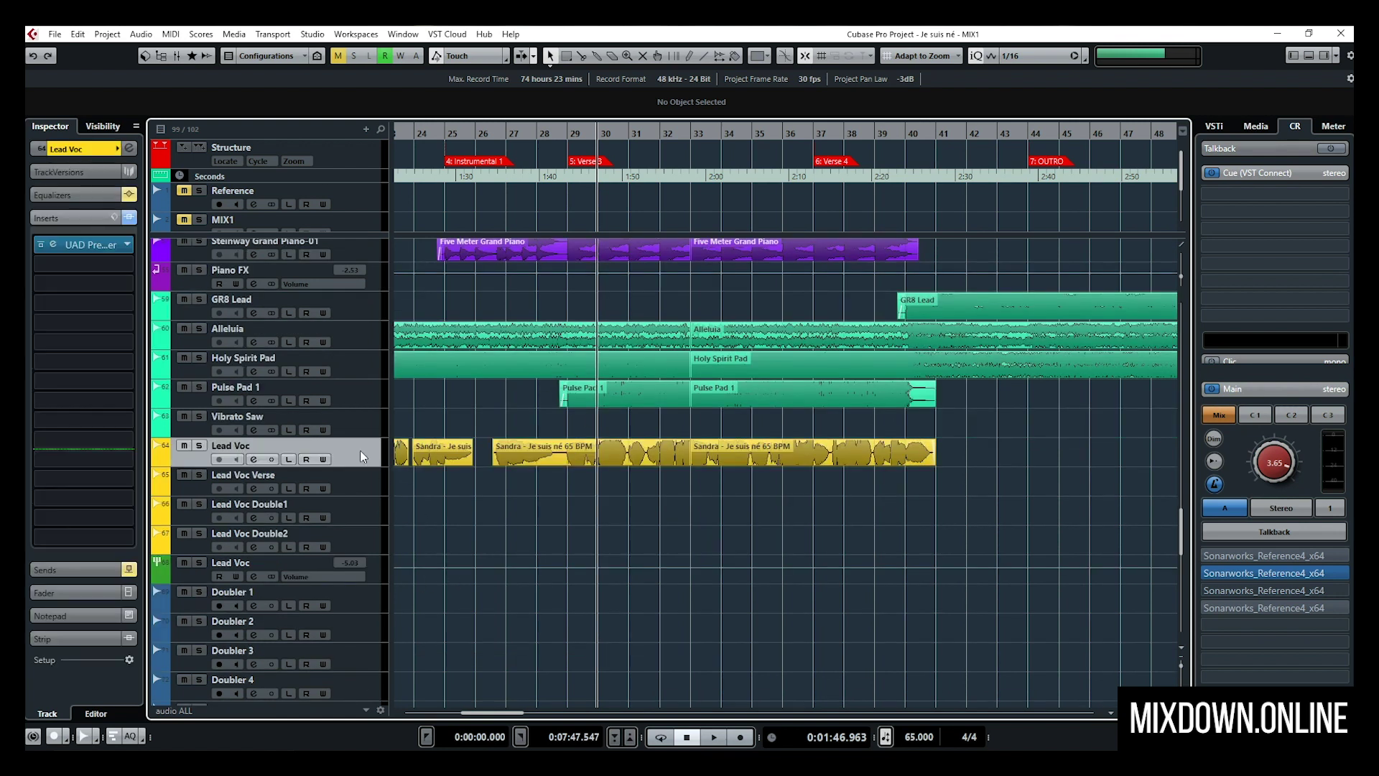
pyautogui.click(130, 149)
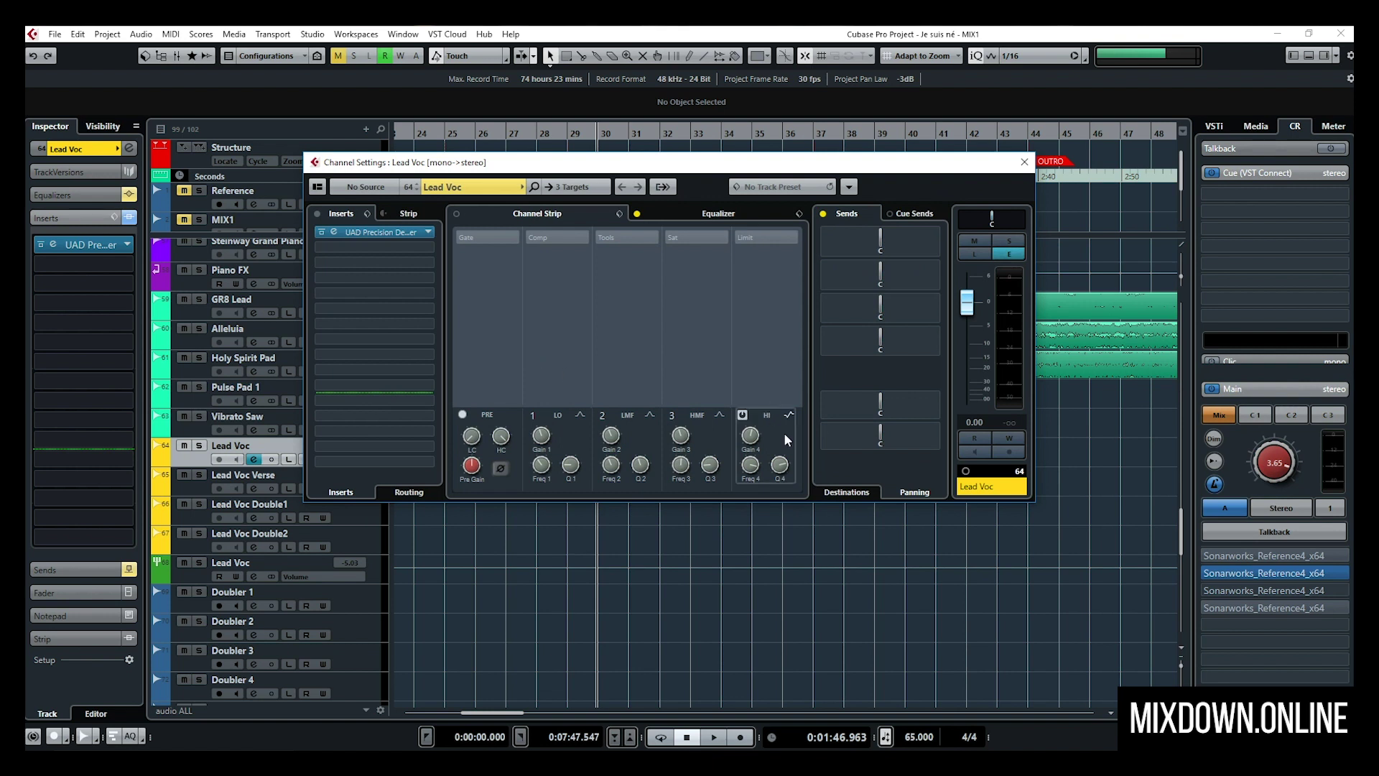
pyautogui.click(869, 493)
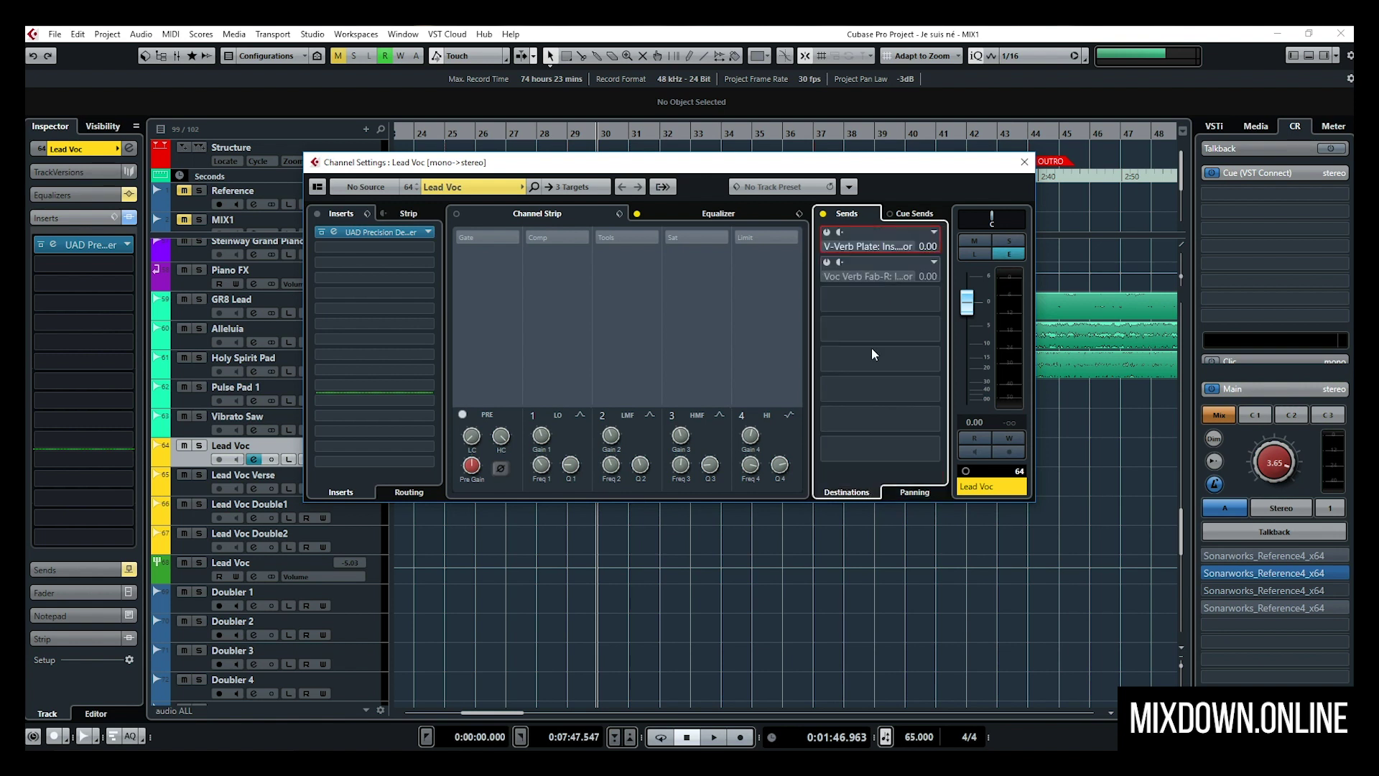
pyautogui.click(827, 233)
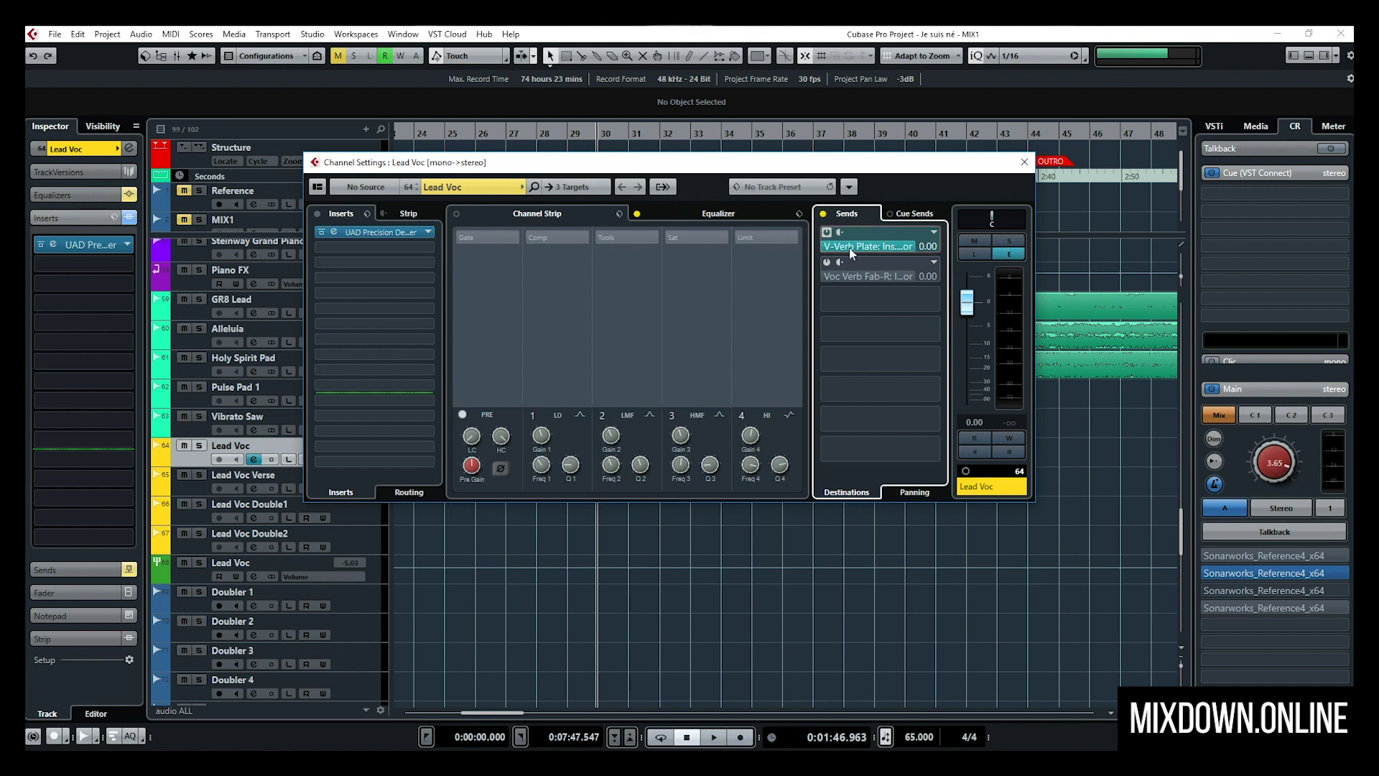
# Check the panner of Lead Voc's first send and close the channel settings.
pyautogui.click(916, 492)
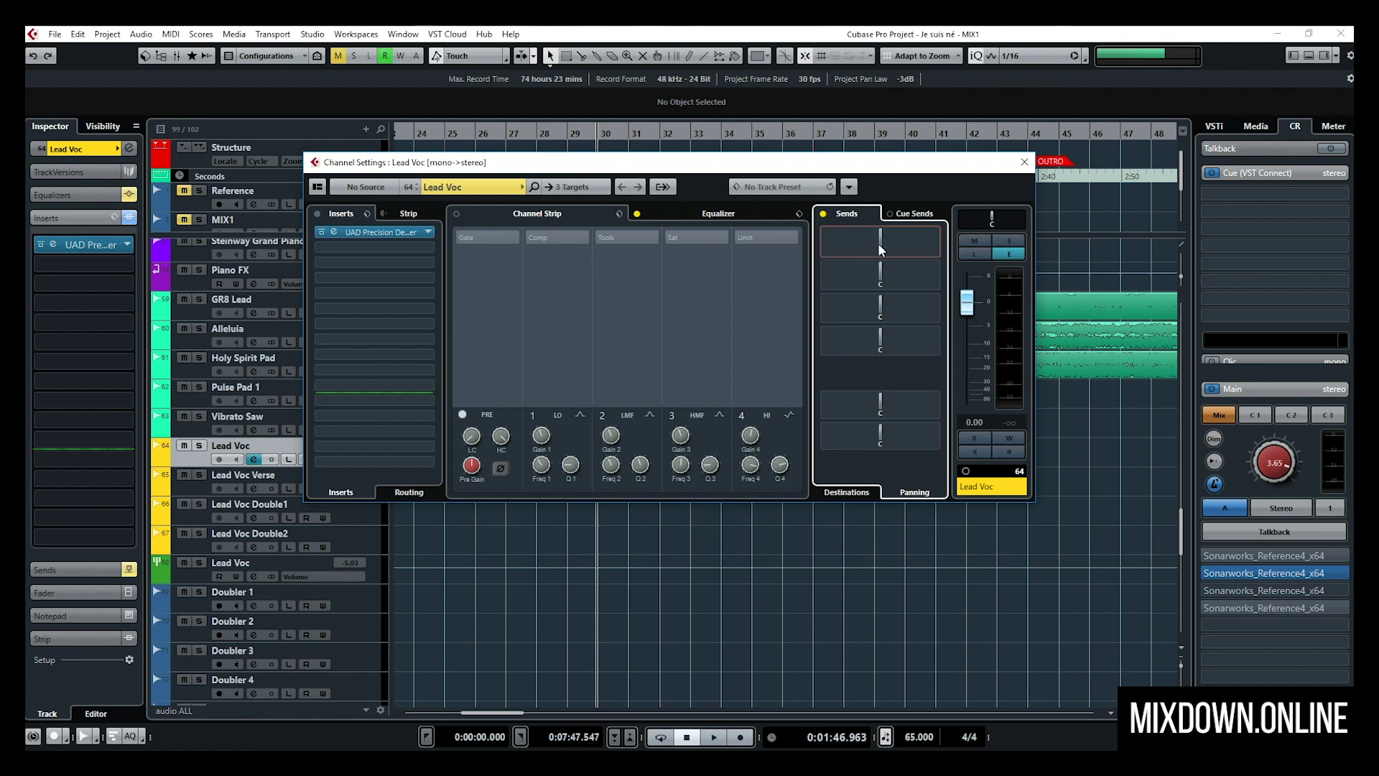
pyautogui.moveTo(878, 242)
pyautogui.mouseDown()
pyautogui.moveTo(842, 242)
pyautogui.moveTo(875, 242)
pyautogui.mouseUp()
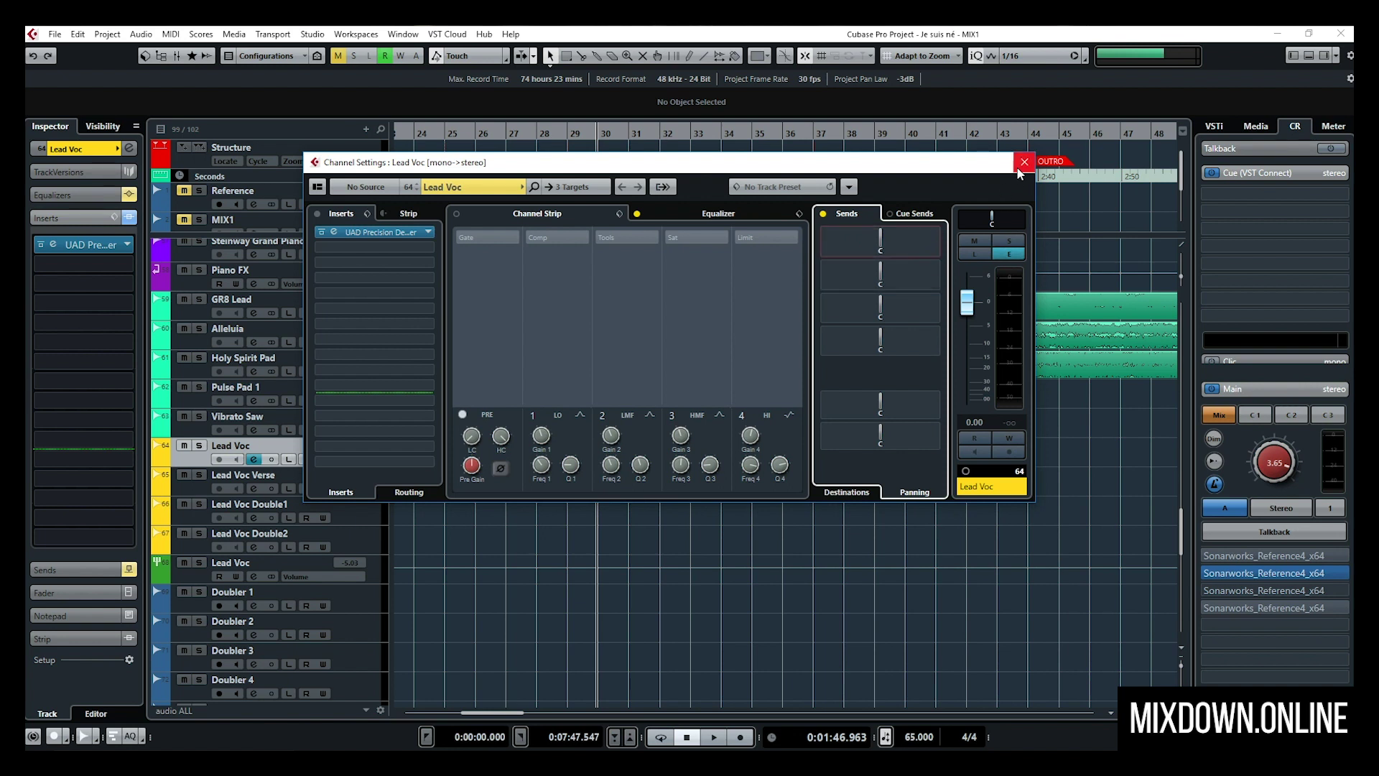
pyautogui.click(1025, 161)
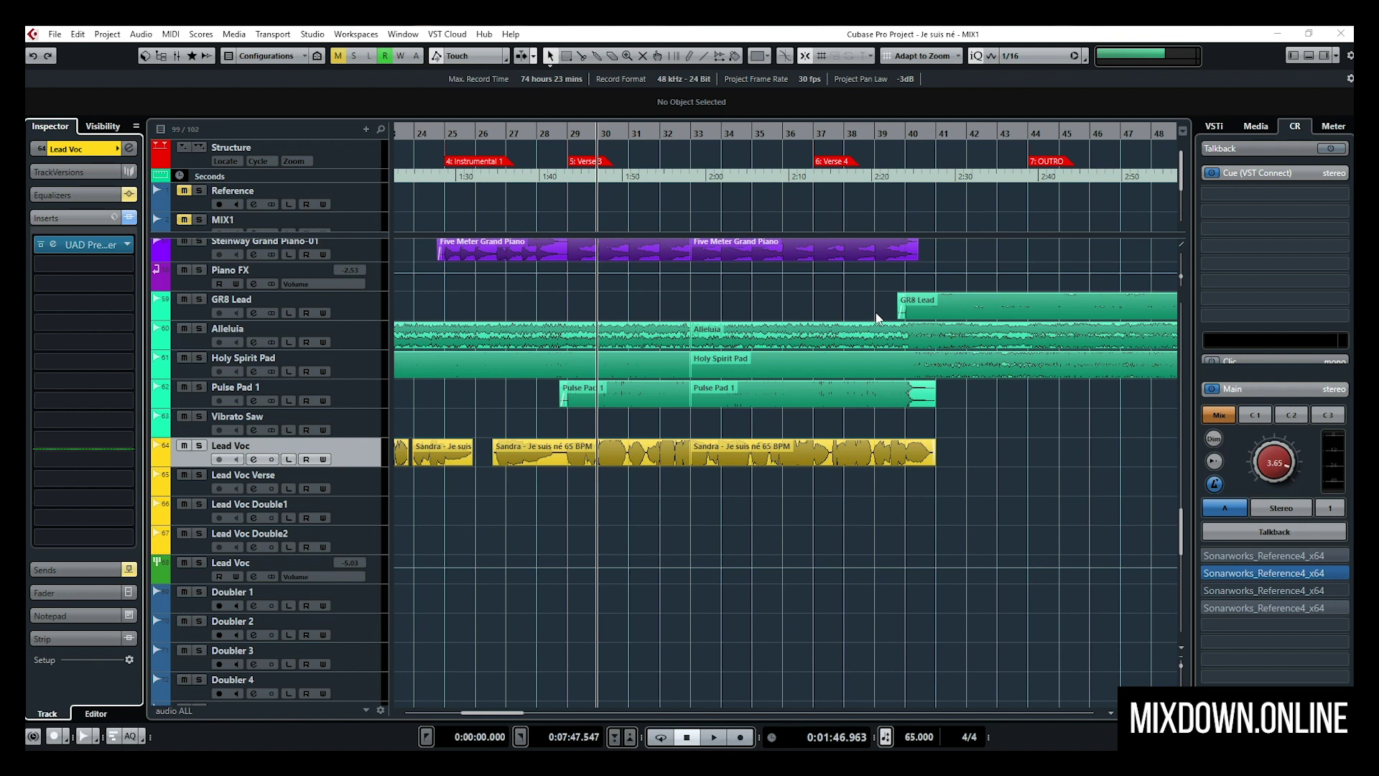
# Copy the Steinway Grand Piano channel's settings onto the Holy Spirit Pad channel in the MixConsole, undo the copy and return to the project.
pyautogui.press('3')
pyautogui.press('F3')
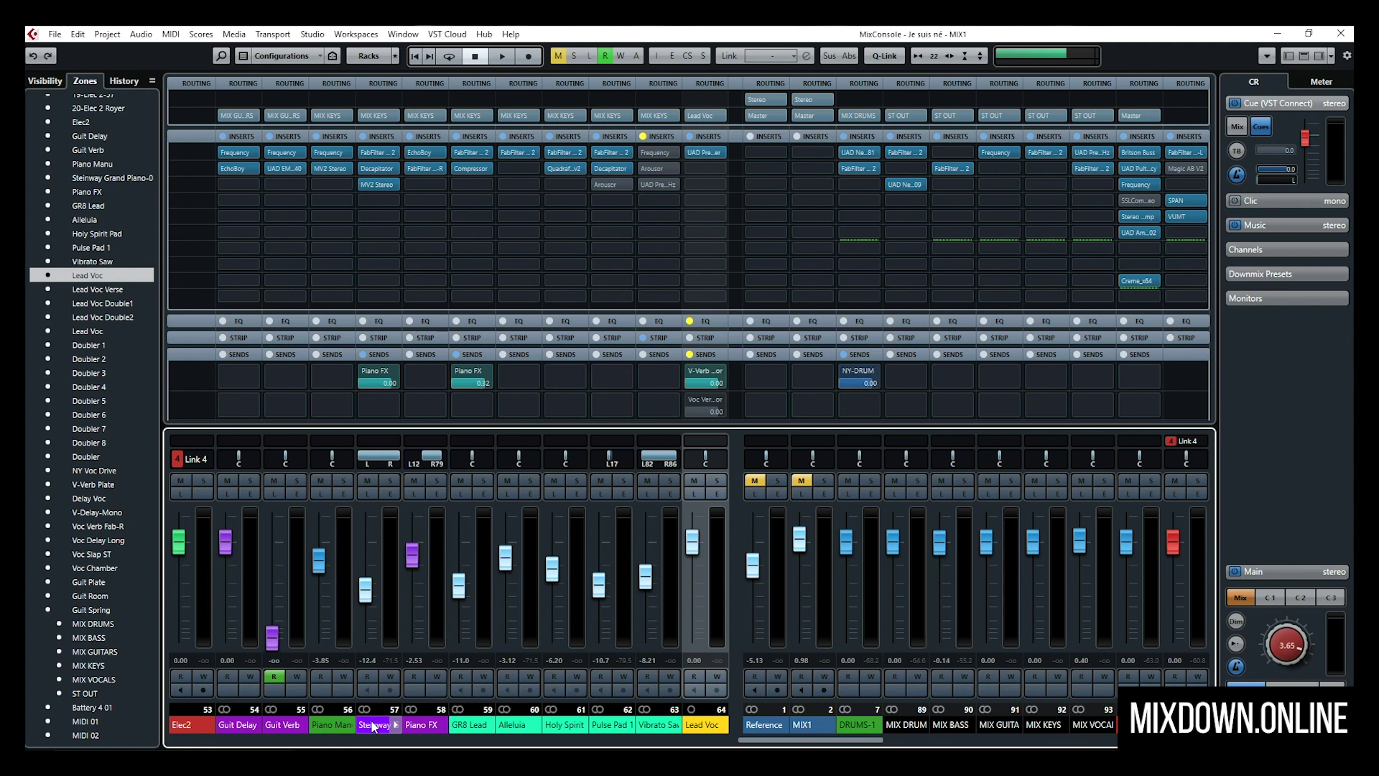
pyautogui.click(374, 725)
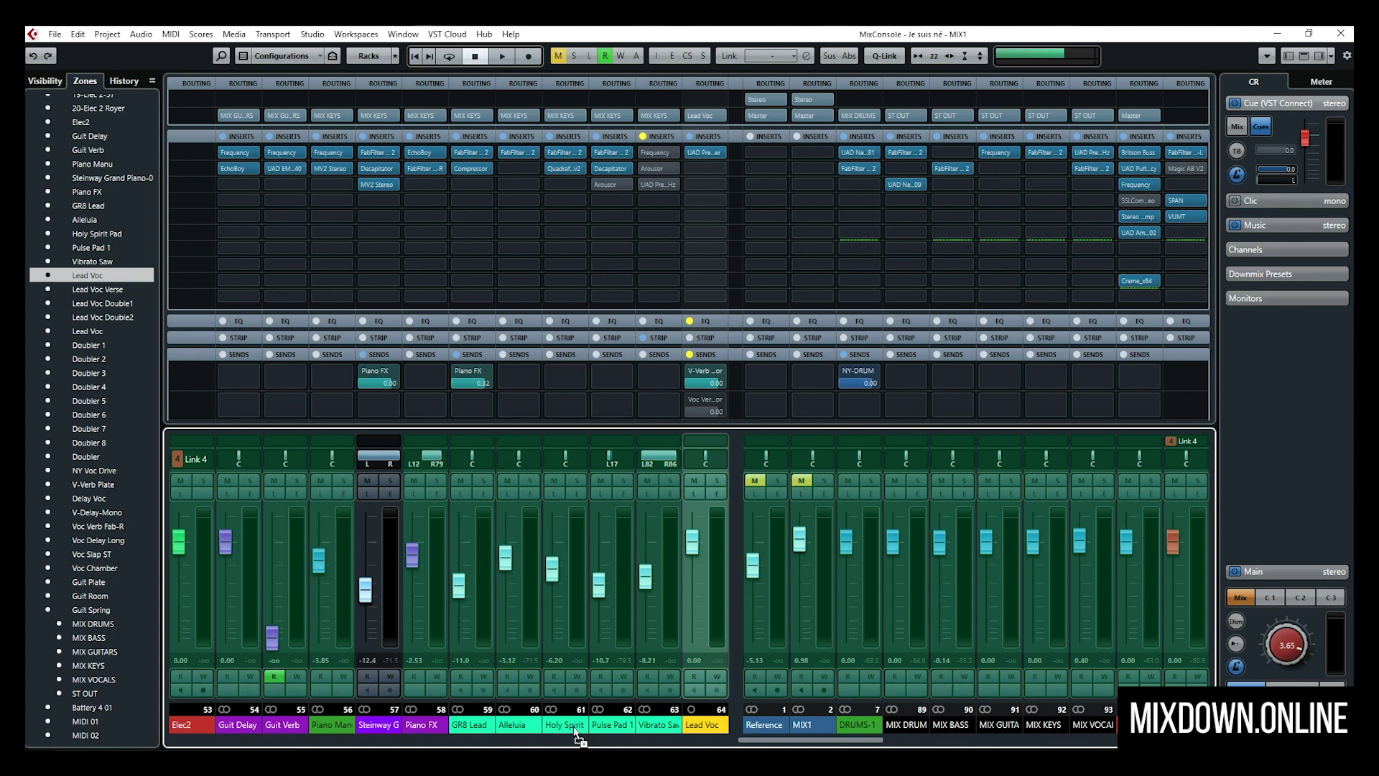
pyautogui.moveTo(572, 679); pyautogui.dragTo(570, 677)
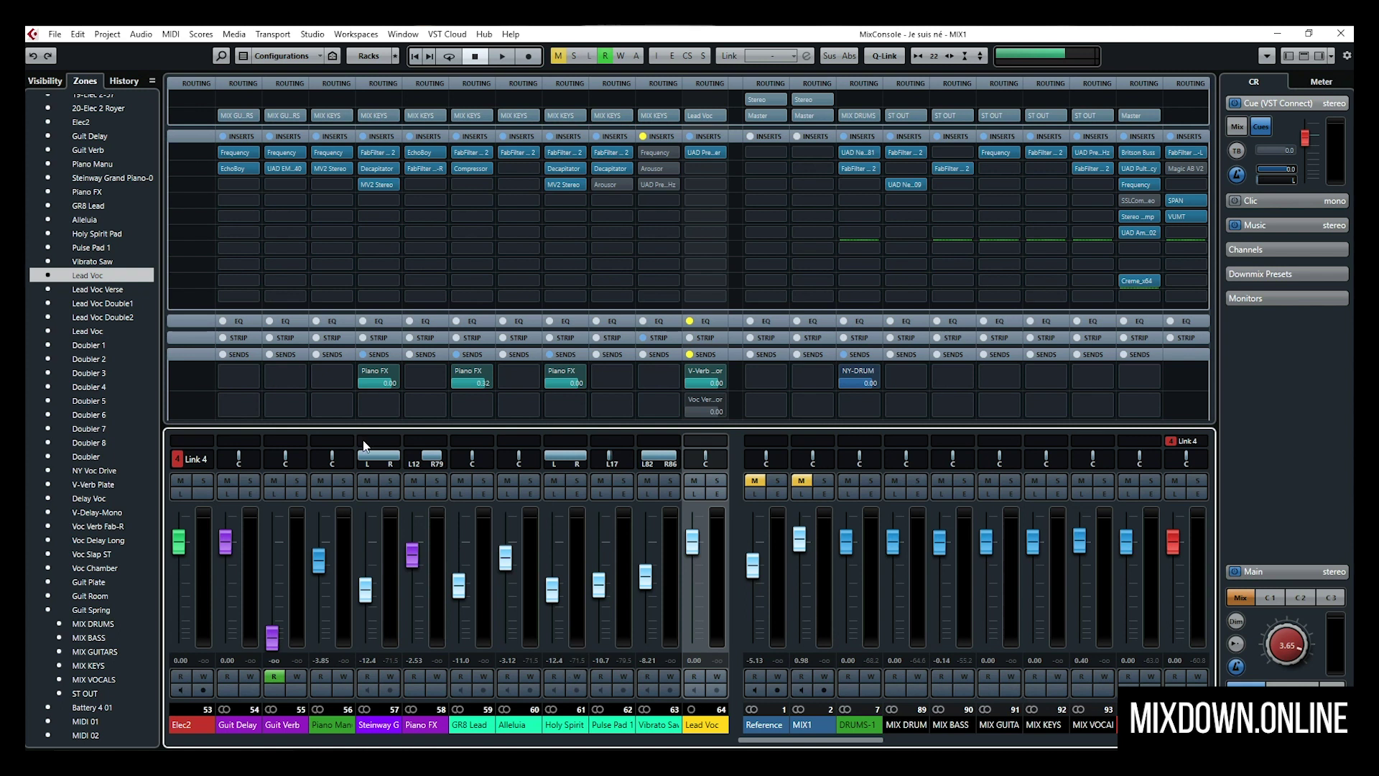
pyautogui.click(34, 55)
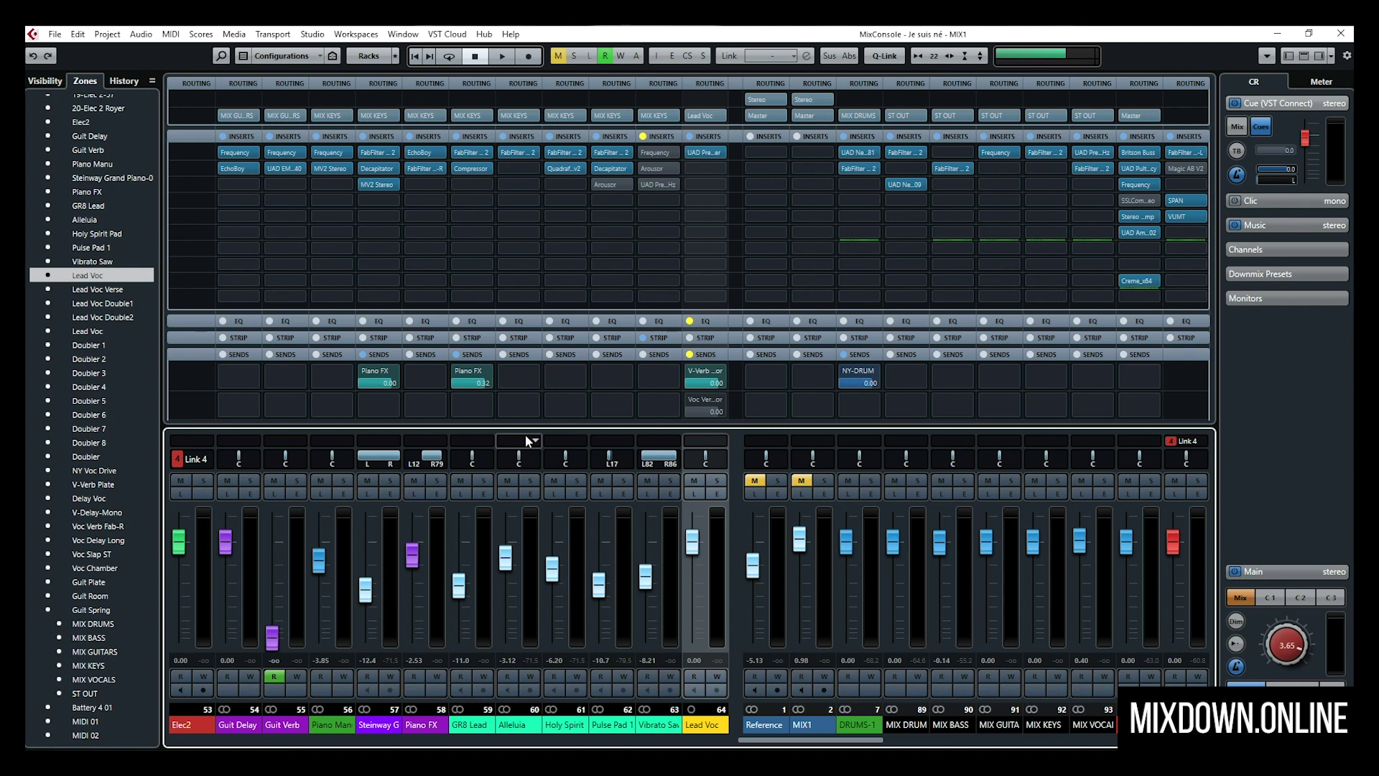
pyautogui.press('F3')
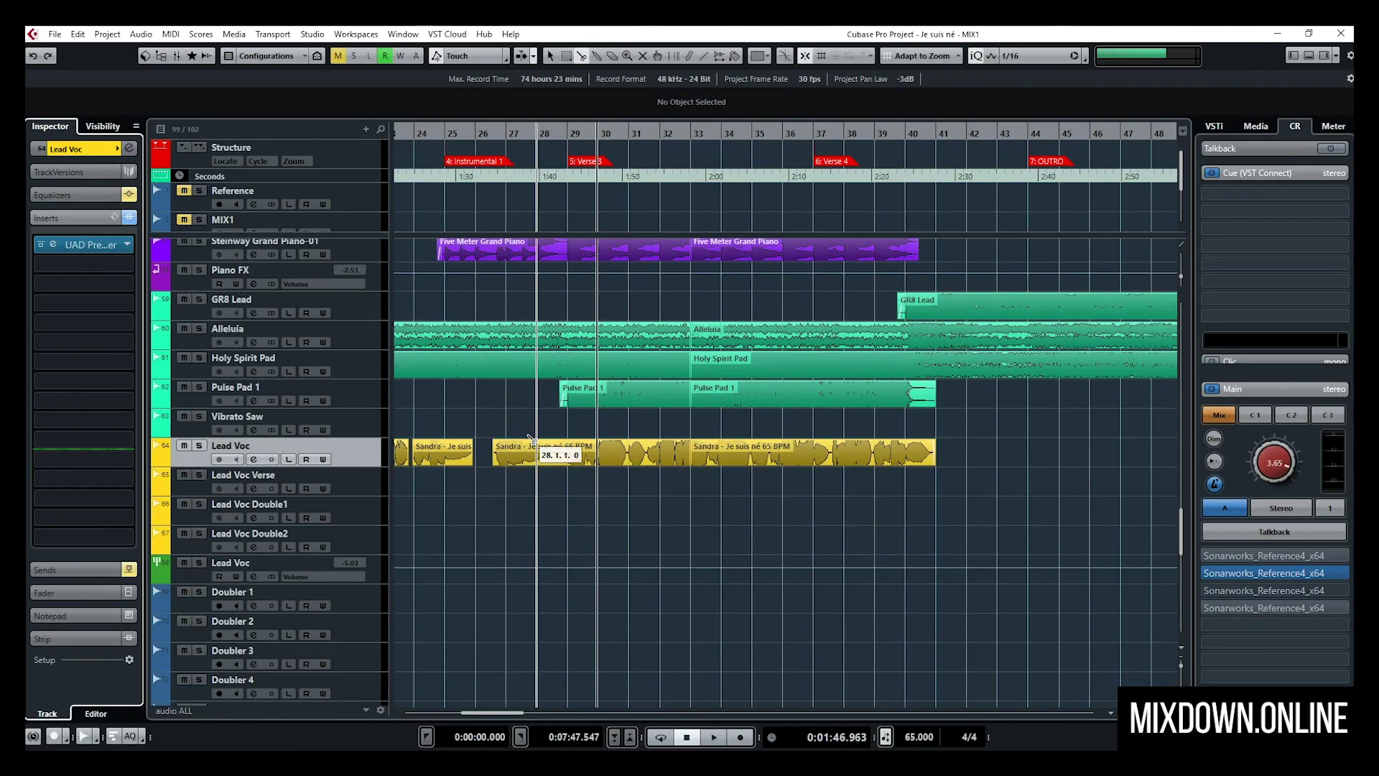
# Reorder the Lead Voc track in the track list, placing it directly below Lead Voc Verse.
pyautogui.moveTo(359, 450); pyautogui.dragTo(368, 409)
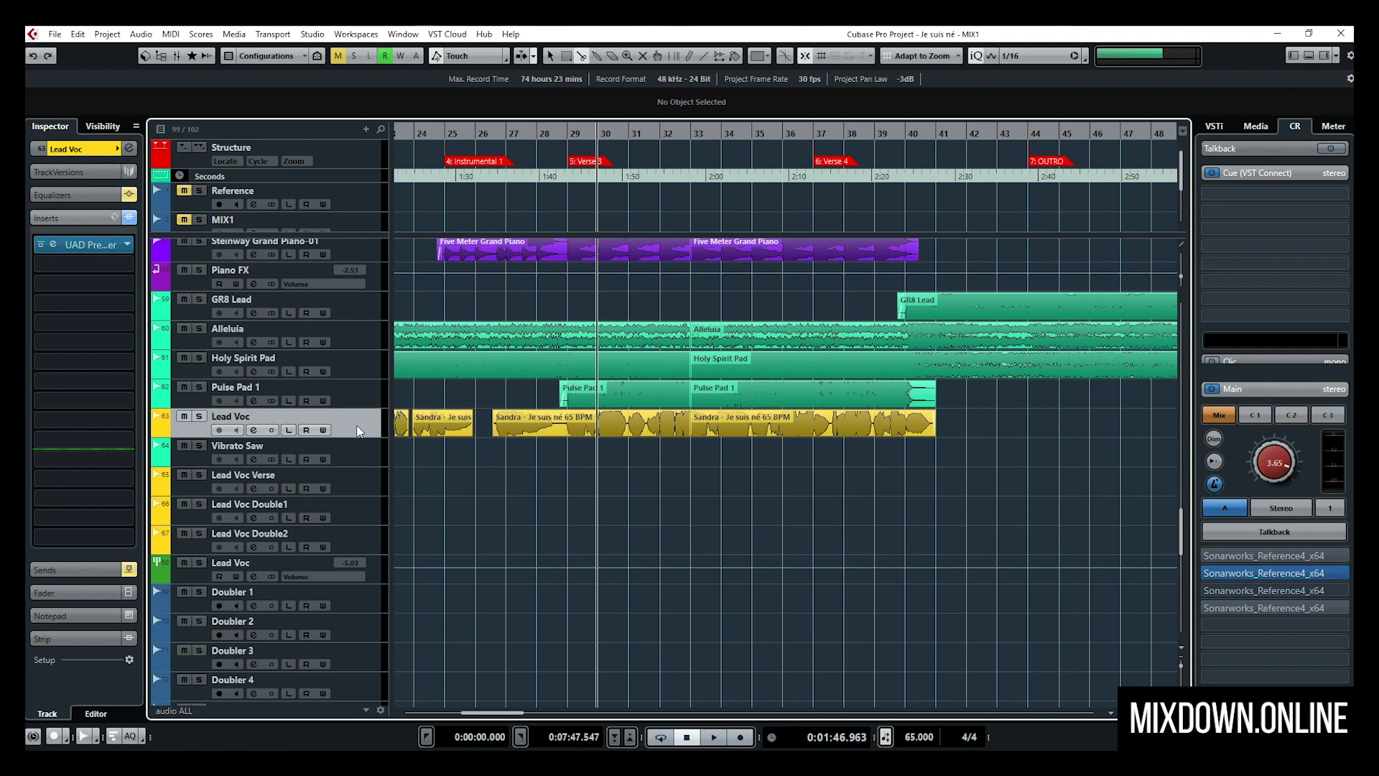
pyautogui.moveTo(360, 494); pyautogui.dragTo(360, 494)
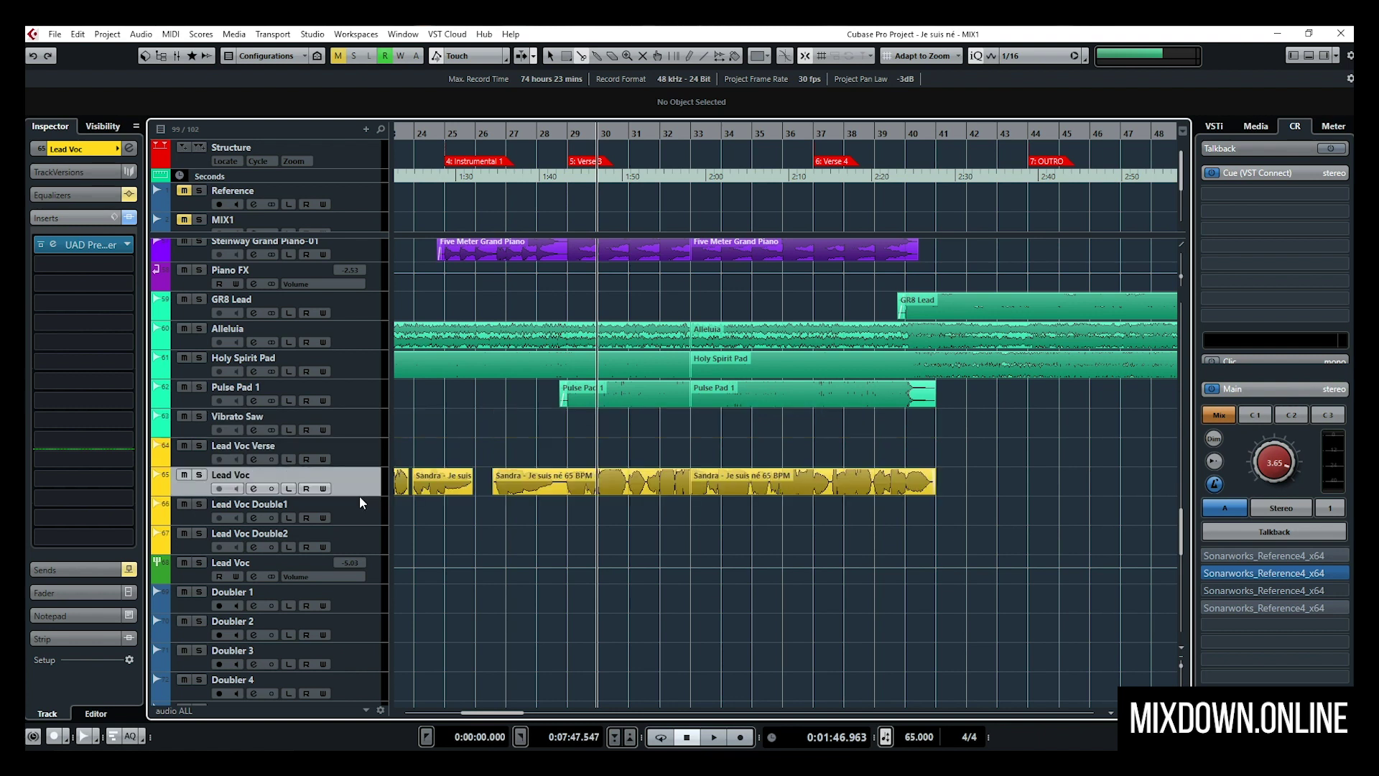
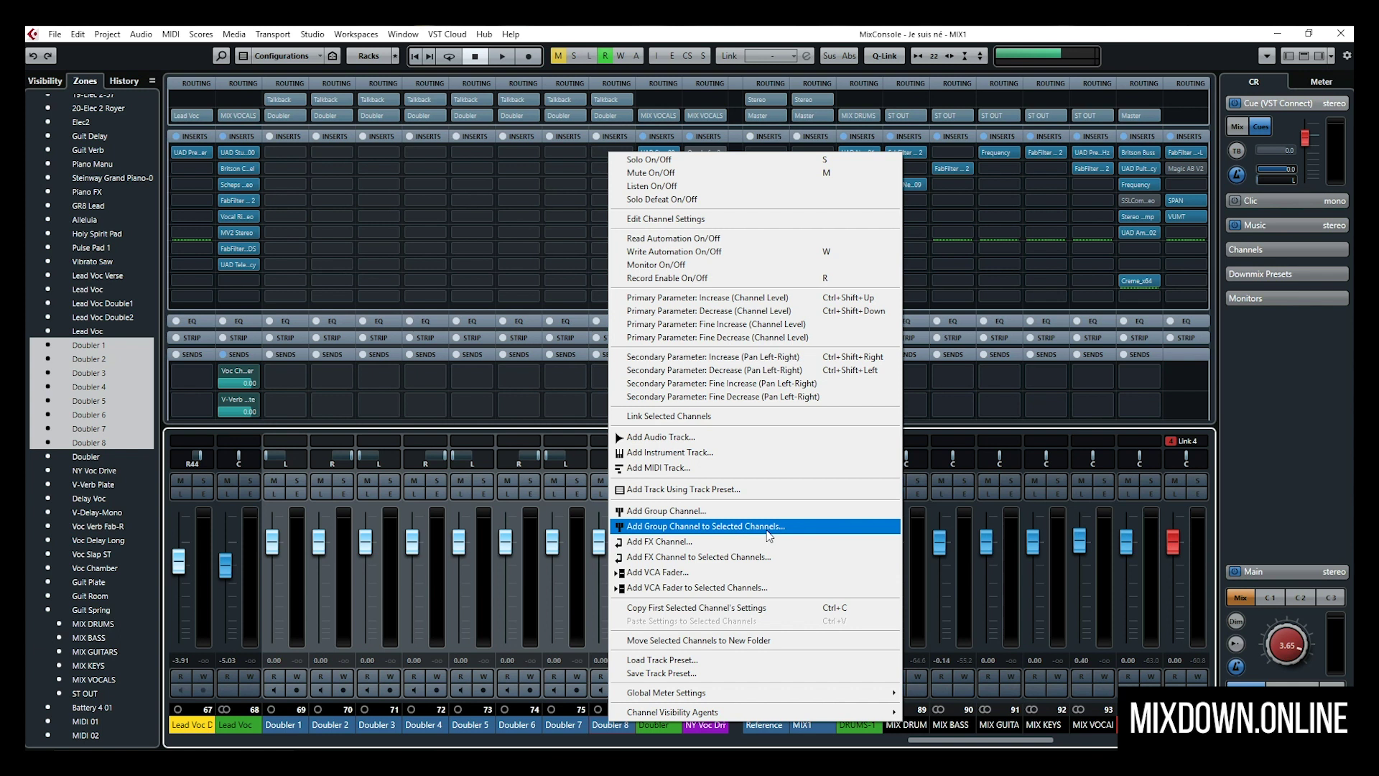
# Add one stereo group channel routed to Master for the selected Doubler 1 to Doubler 8 channels, outside any folder.
pyautogui.click(767, 531)
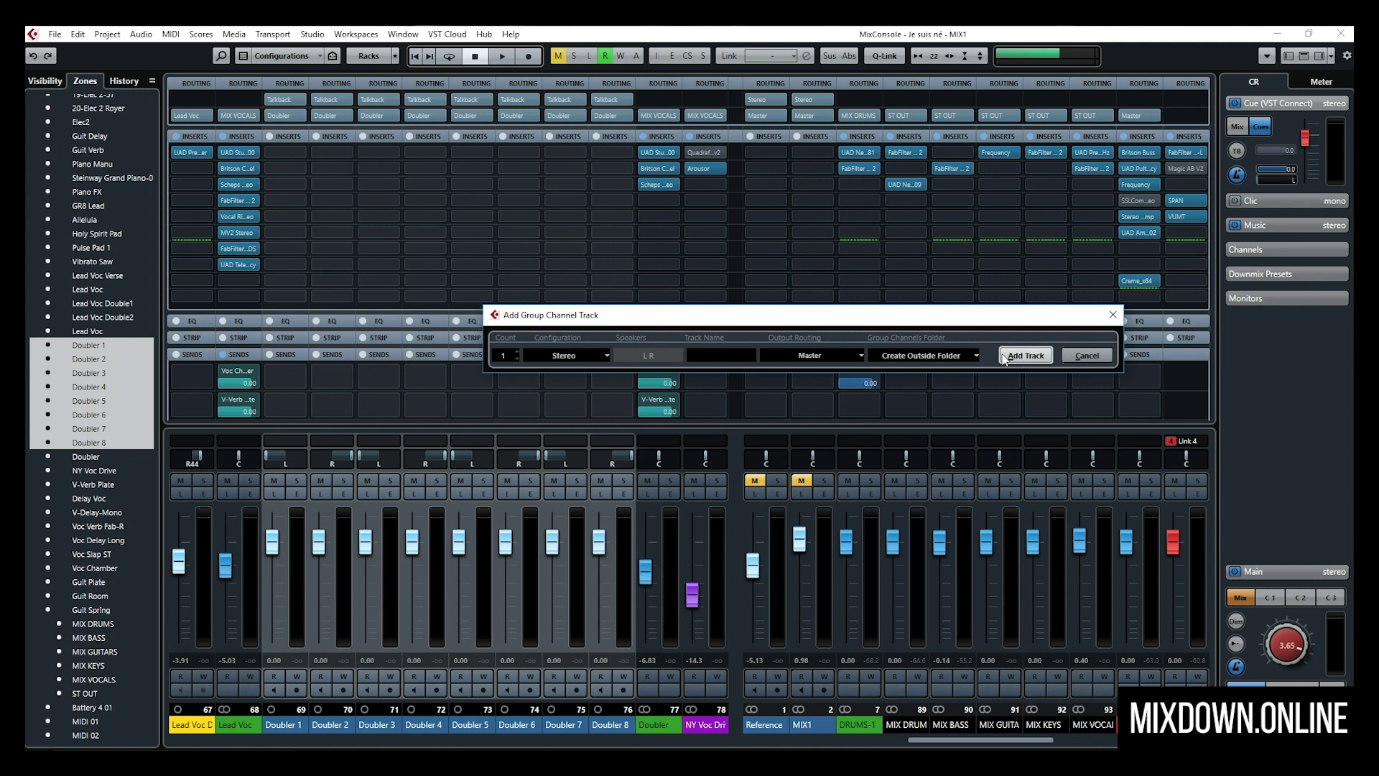
pyautogui.click(1026, 356)
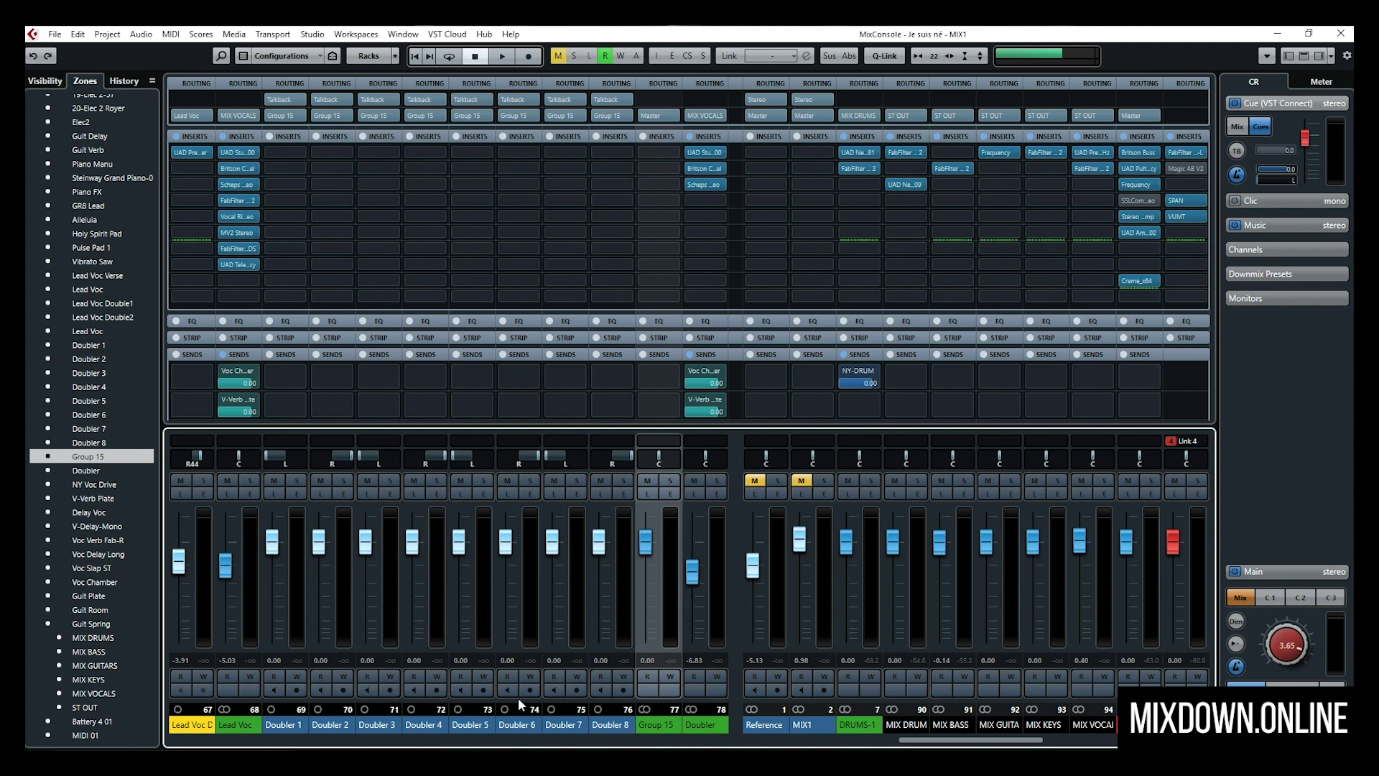
# Add a stereo FX channel named FX without an effect, routed to Master, for Doubler 1 to Doubler 8, and set its level to -0.24.
pyautogui.click(282, 727)
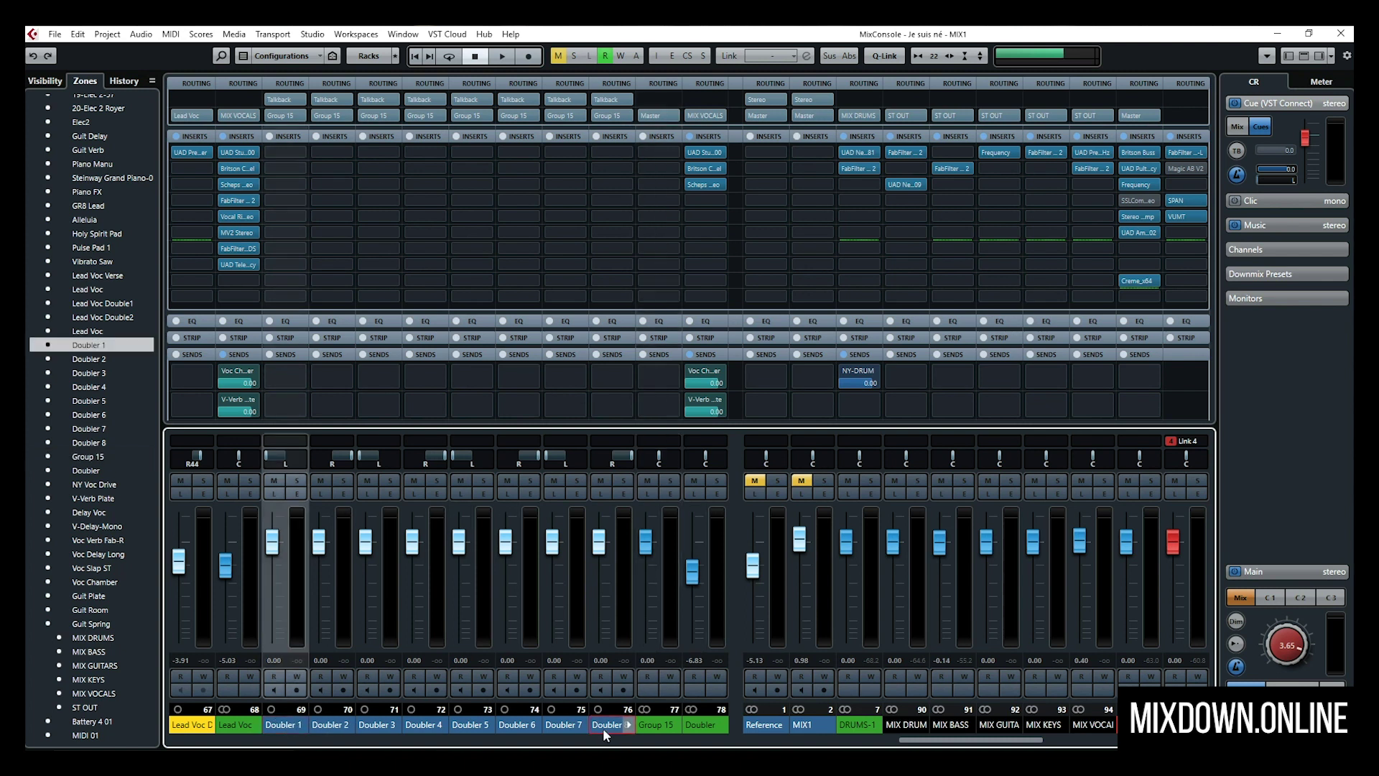
pyautogui.keyDown('shift'); pyautogui.click(602, 727); pyautogui.keyUp('shift')
pyautogui.rightClick(554, 555)
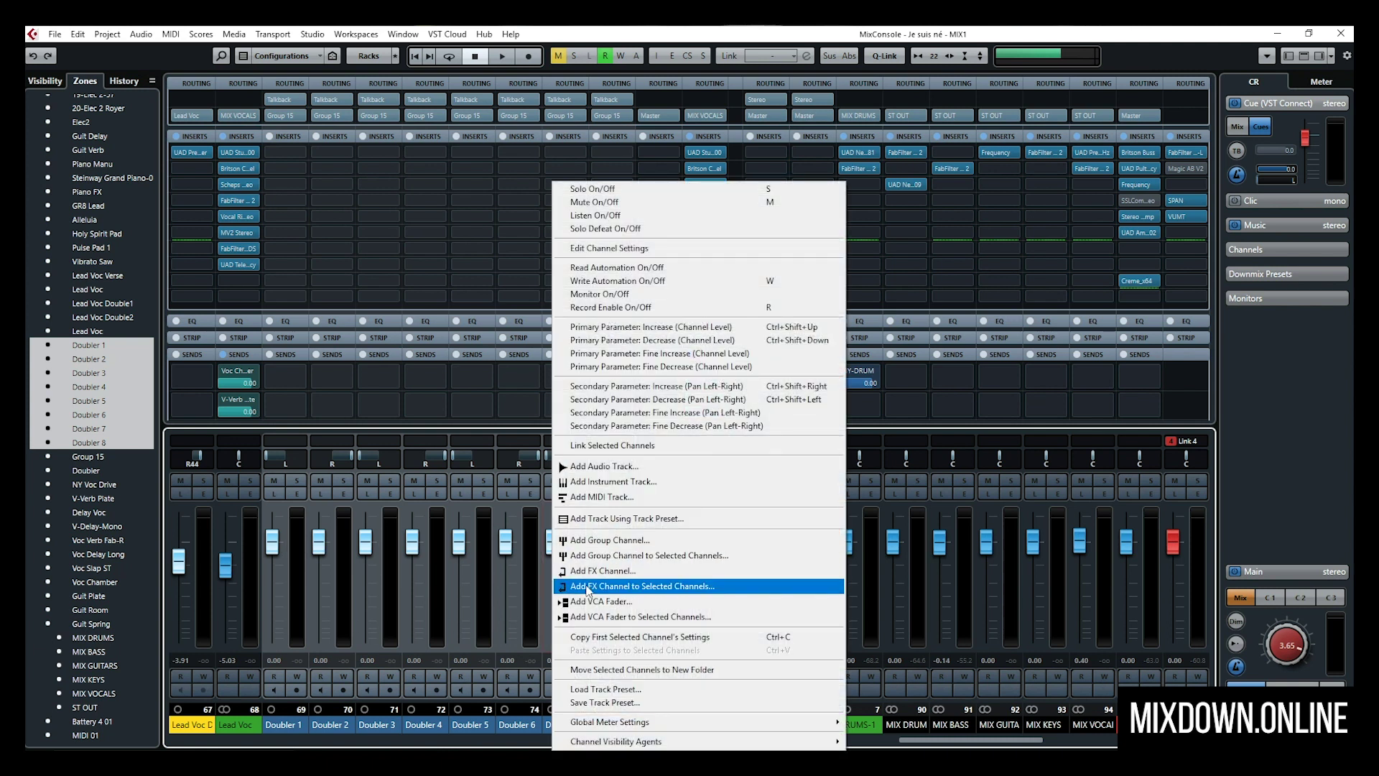
pyautogui.click(587, 587)
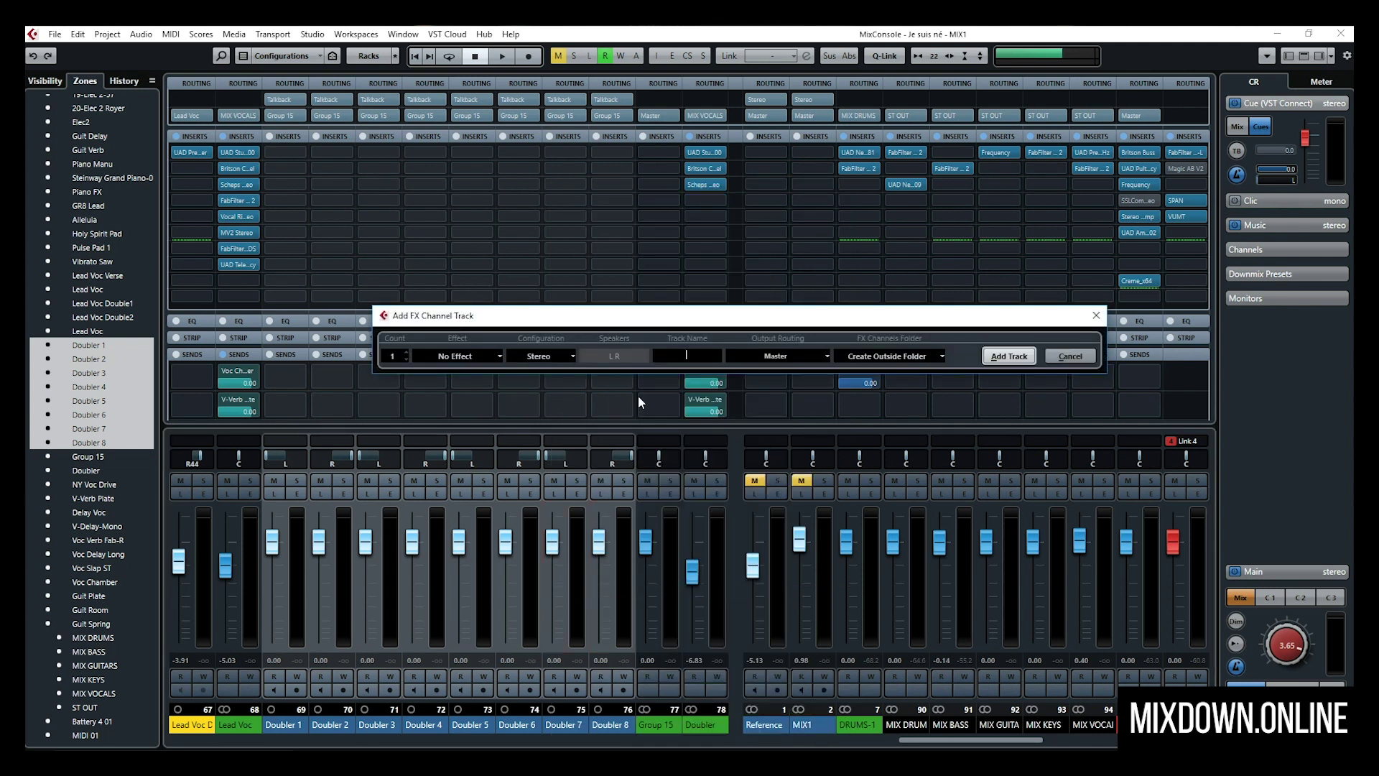
pyautogui.write('FX')
pyautogui.click(1008, 356)
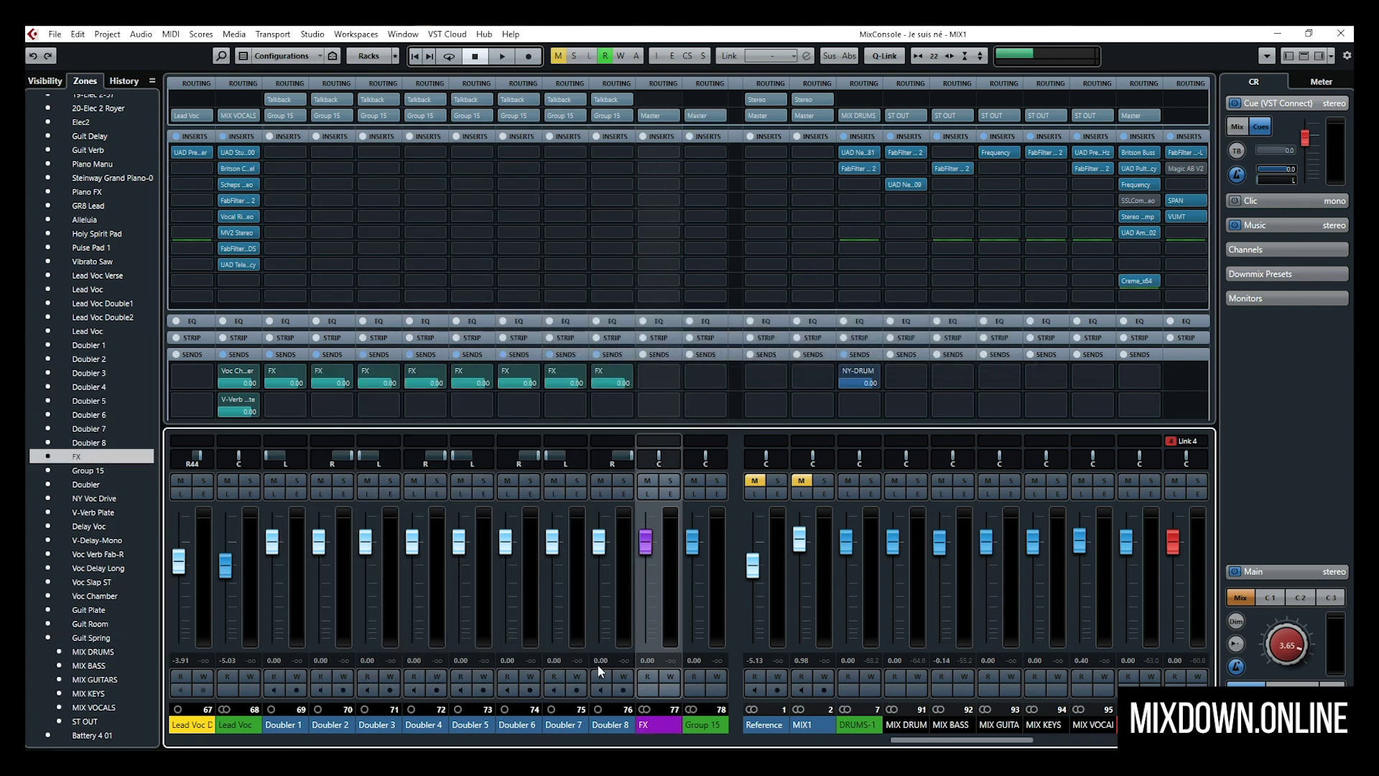
pyautogui.moveTo(646, 637); pyautogui.dragTo(646, 546)
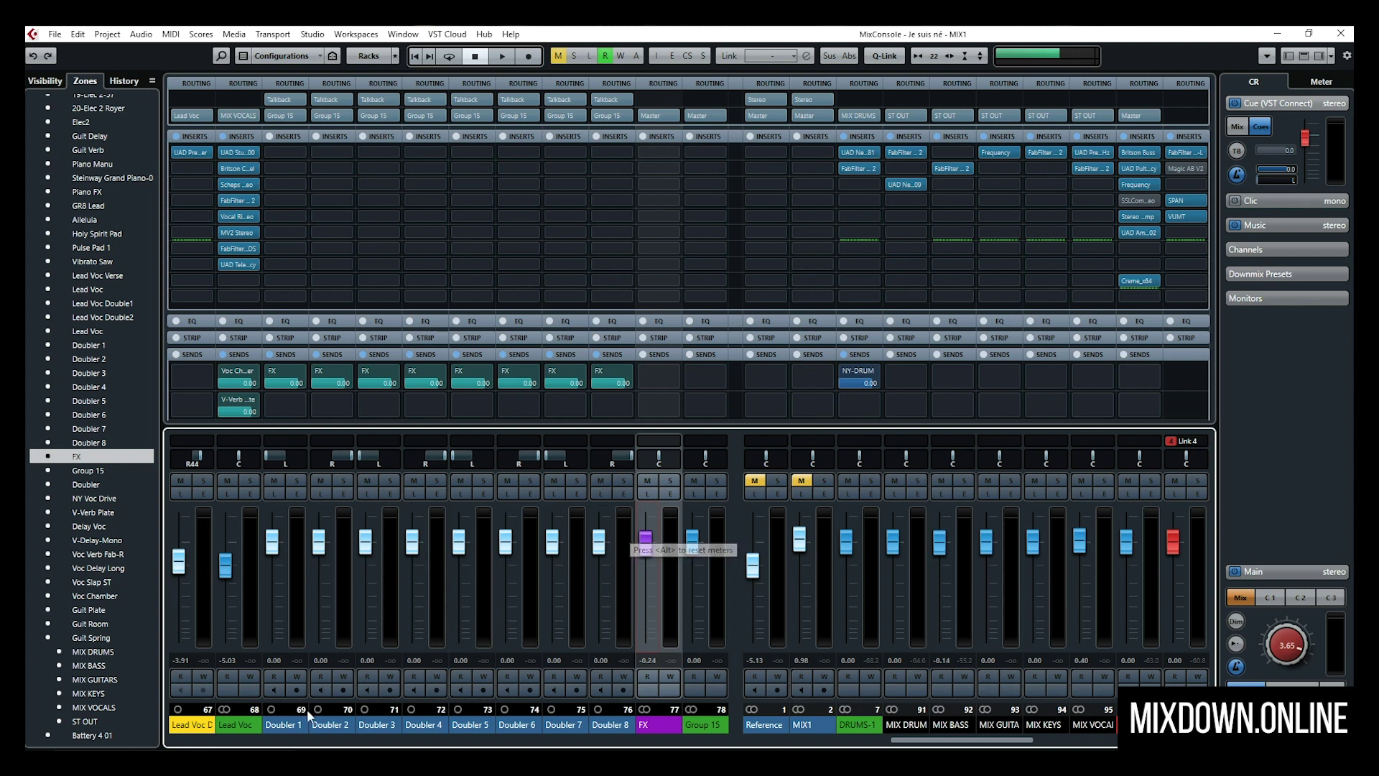
# Add a VCA fader to the Doubler 1 to Doubler 8 channels and try out its level control.
pyautogui.click(277, 725)
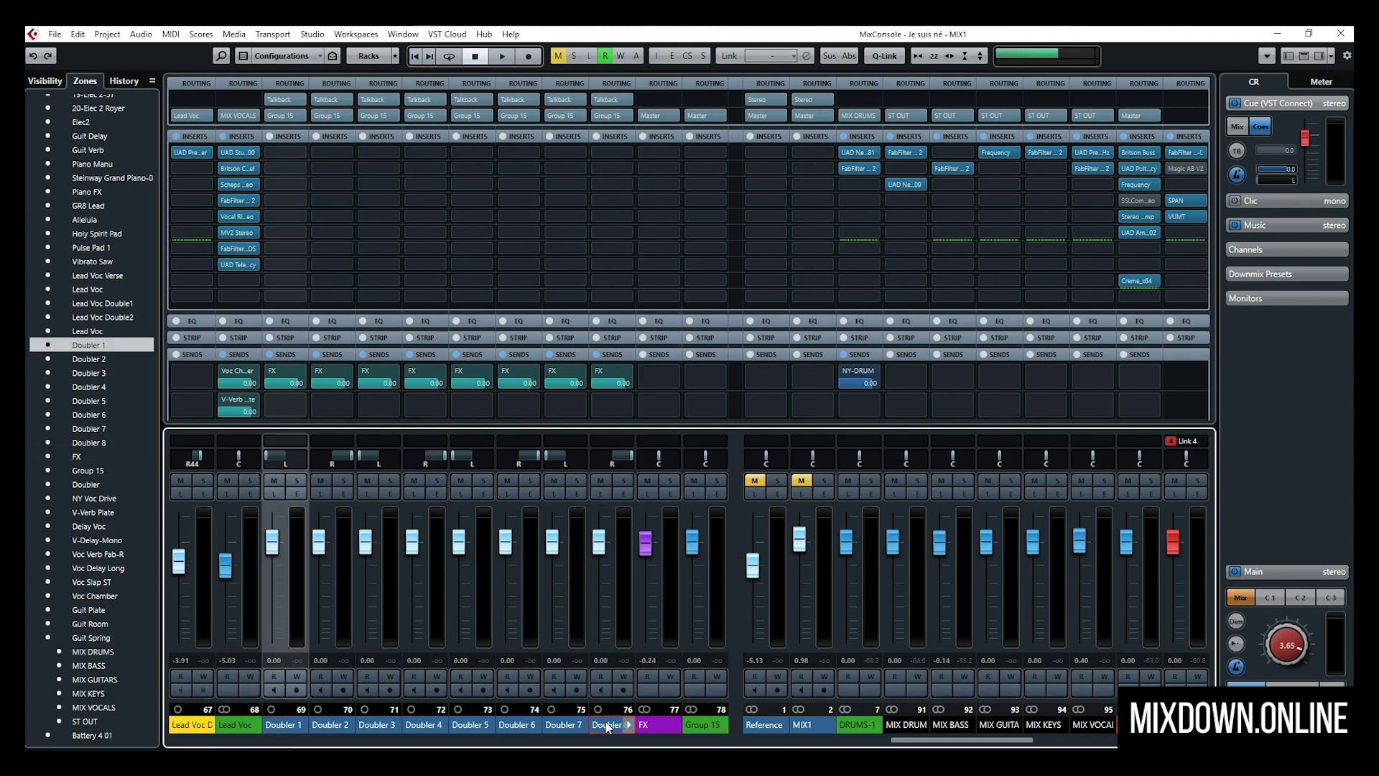
pyautogui.keyDown('shift'); pyautogui.click(623, 725); pyautogui.keyUp('shift')
pyautogui.rightClick(604, 550)
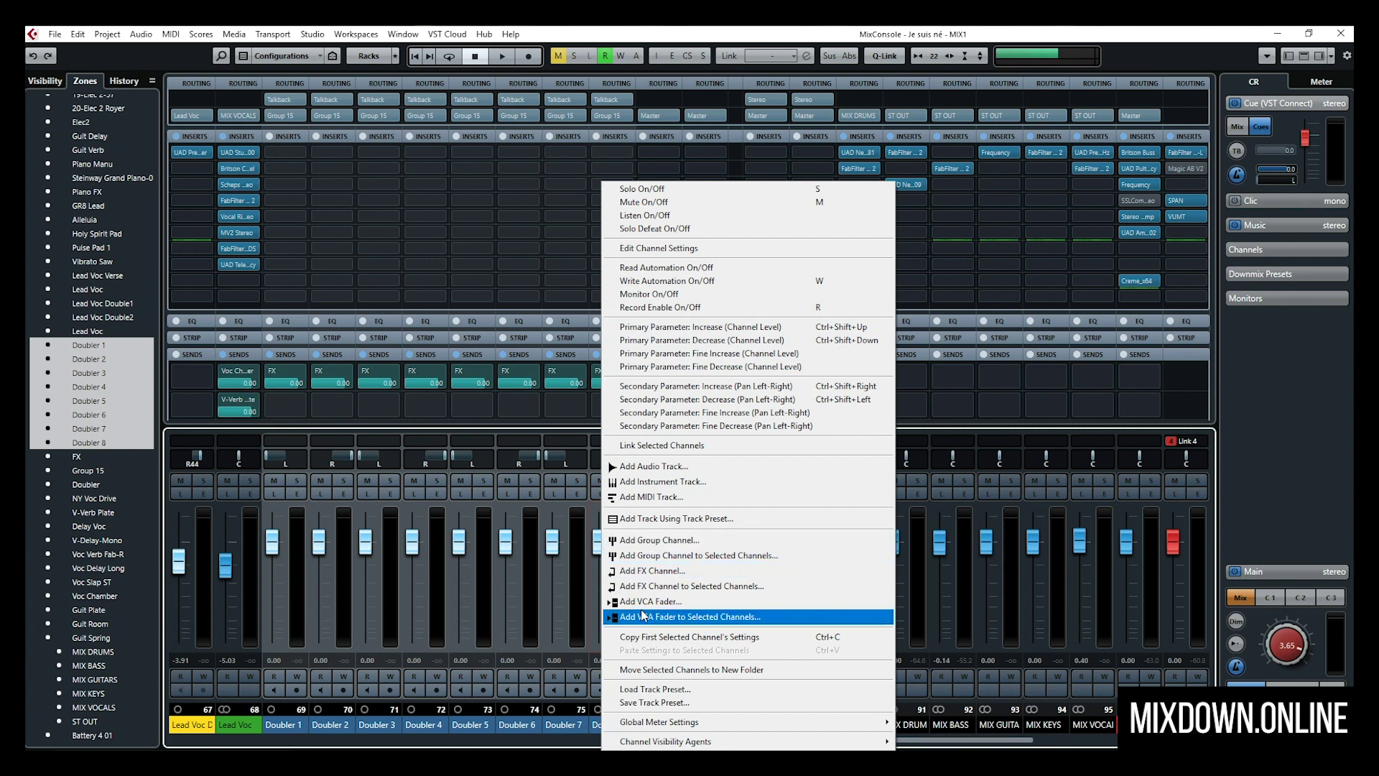
pyautogui.click(682, 617)
pyautogui.moveTo(648, 553)
pyautogui.mouseDown()
pyautogui.moveTo(653, 611)
pyautogui.moveTo(652, 546)
pyautogui.mouseUp()
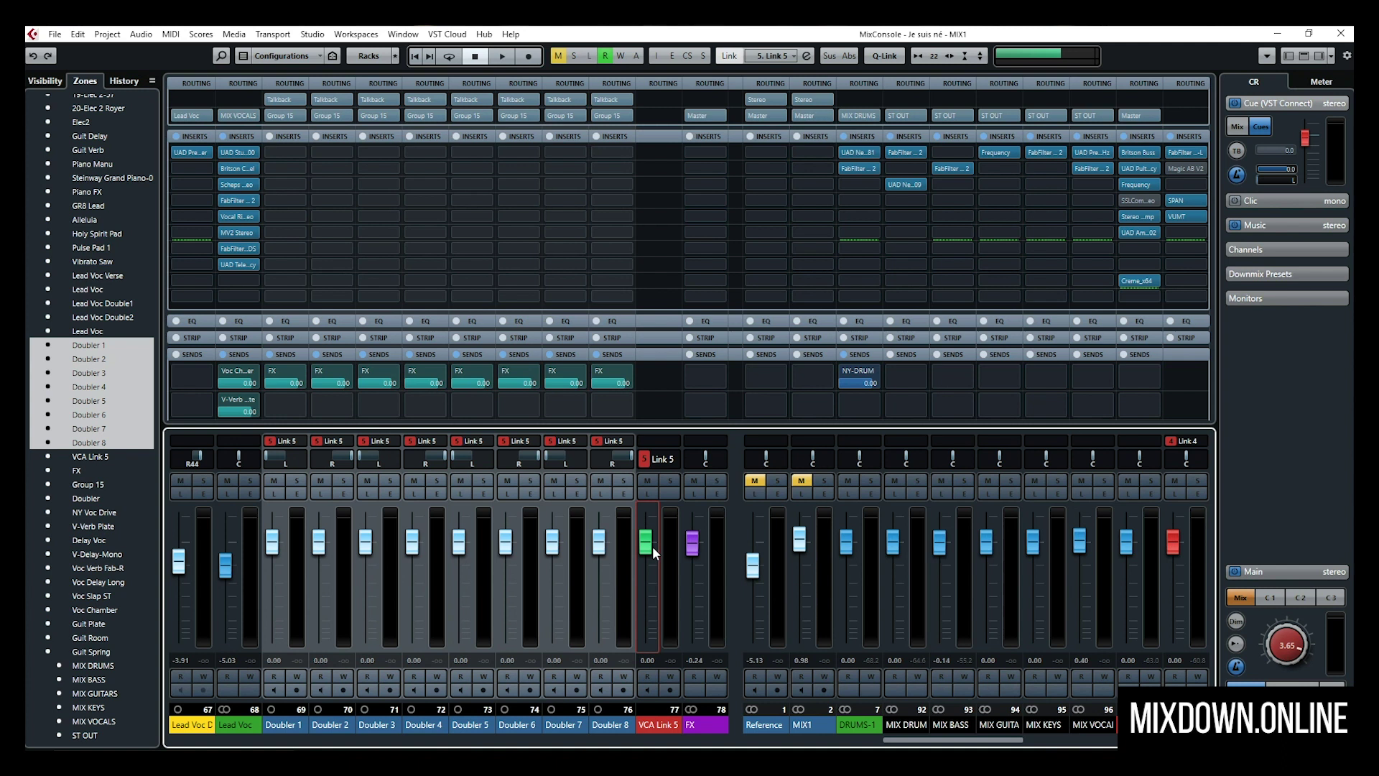
# Return to the project, select the tracks from GR8 Lead to Vibrato Saw and show their track commands.
pyautogui.press('F3')
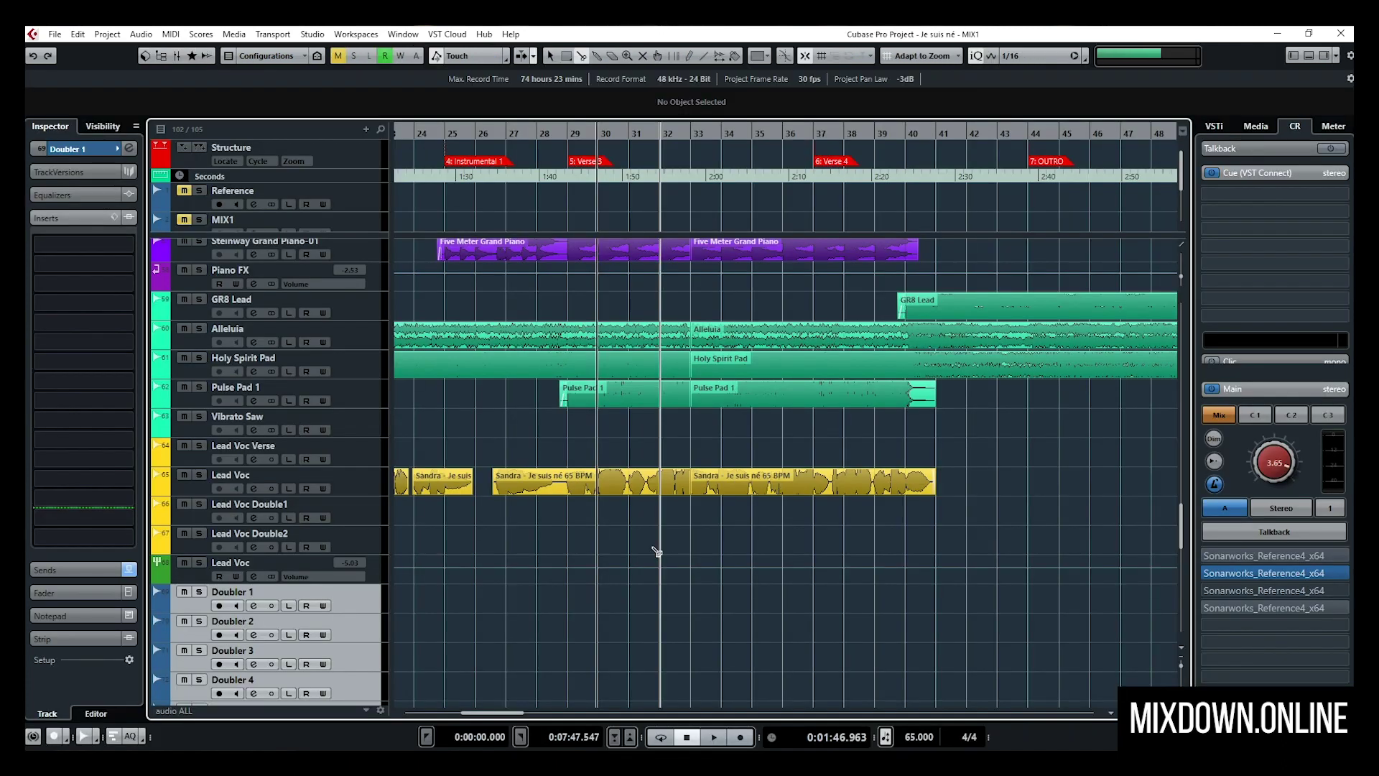
pyautogui.click(359, 307)
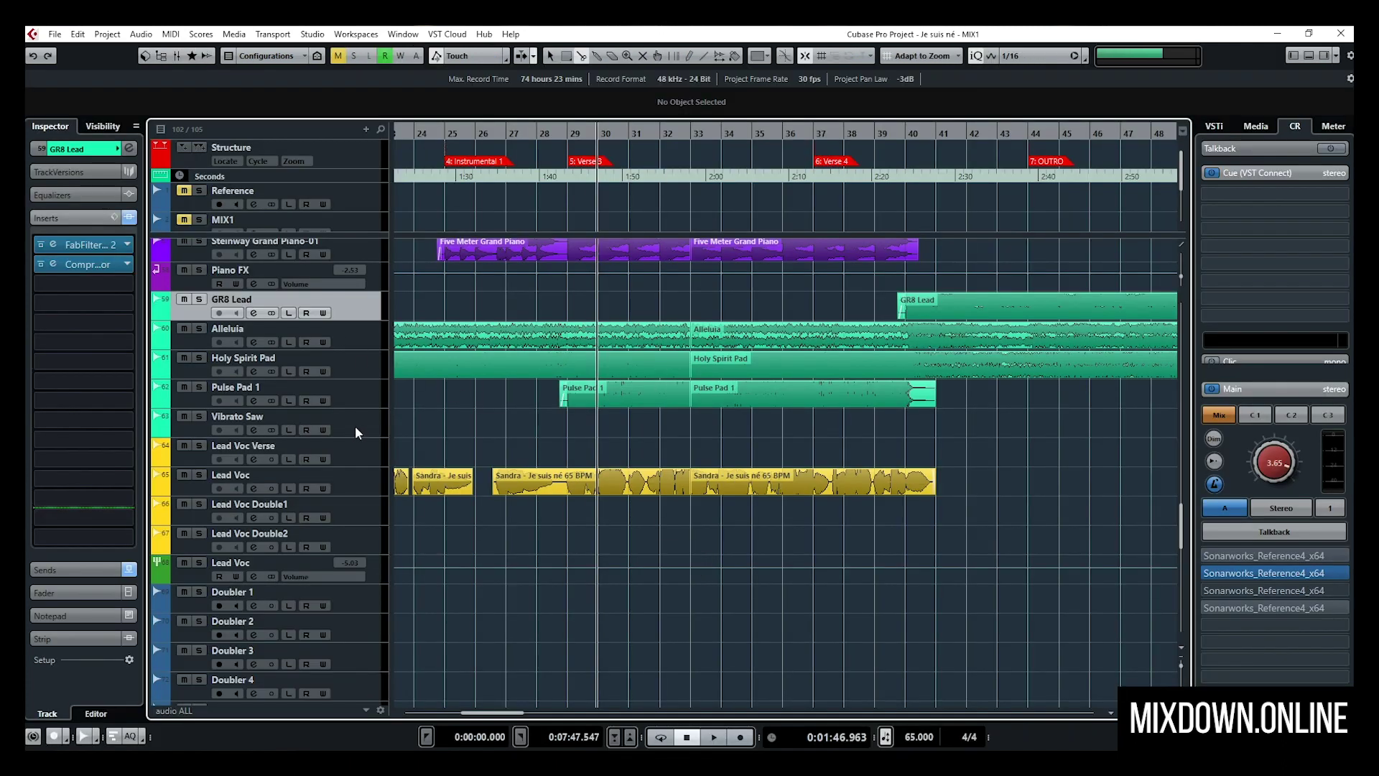
pyautogui.keyDown('shift'); pyautogui.click(357, 428); pyautogui.keyUp('shift')
pyautogui.rightClick(380, 305)
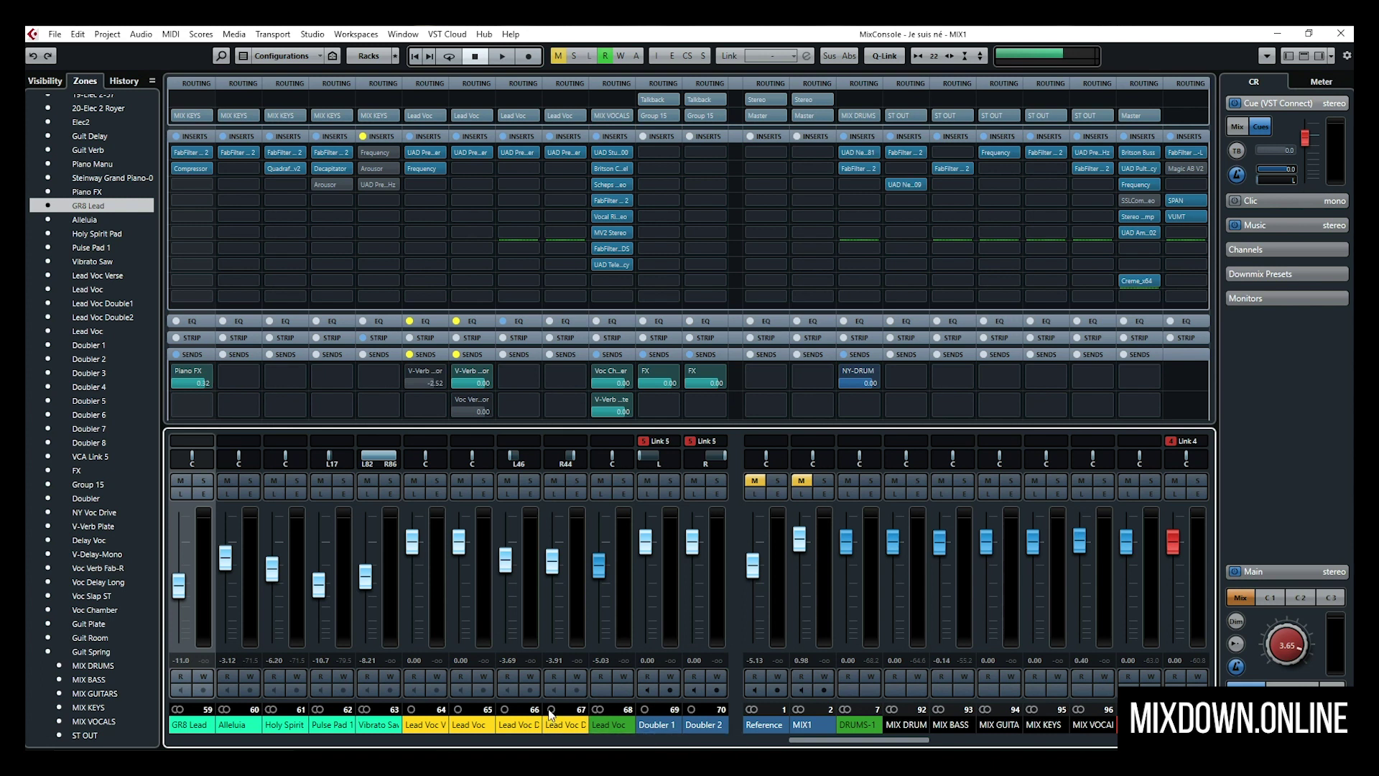
# Raise the Lead Voc Double2 channel's level to -0.12 in the MixConsole and check the available channel commands without applying any.
pyautogui.scroll(8, 567, 662)
pyautogui.rightClick(554, 714)
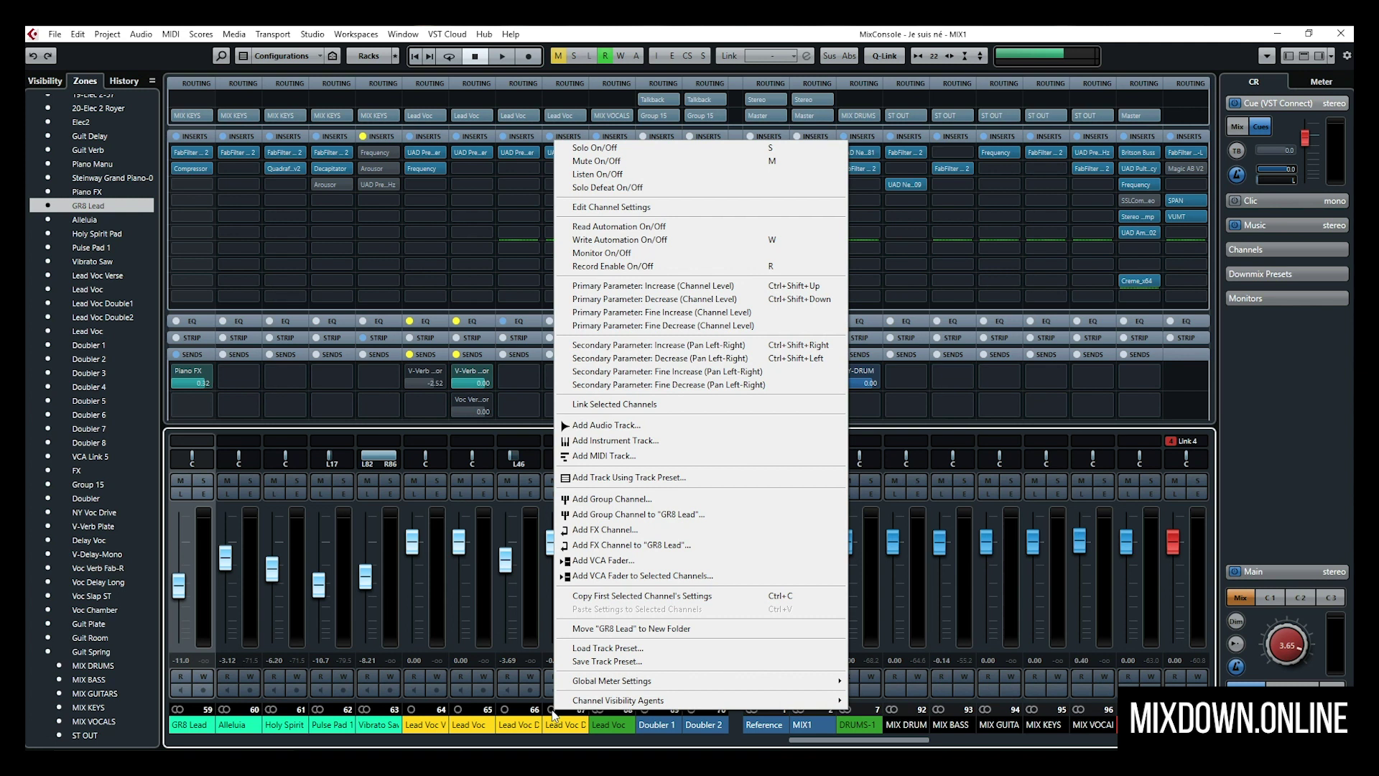
pyautogui.press('Escape')
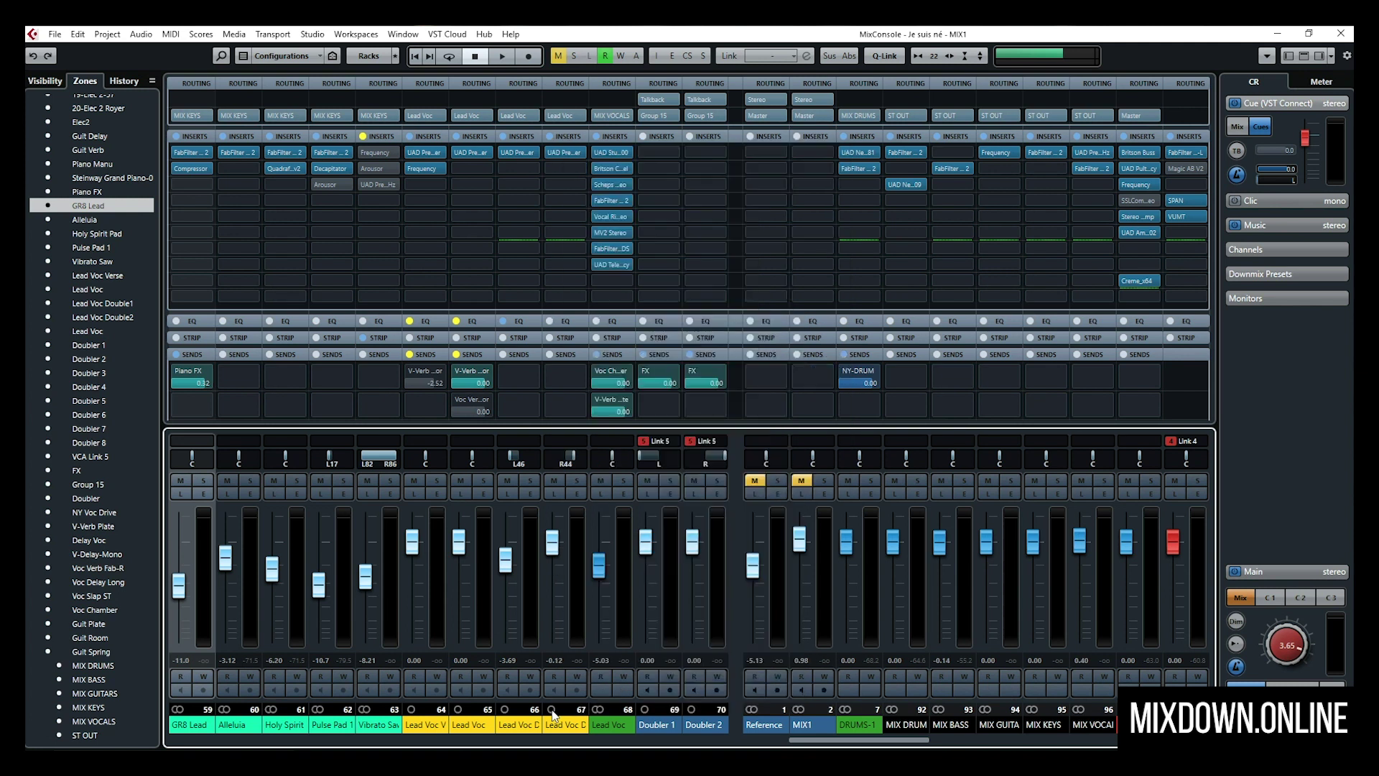